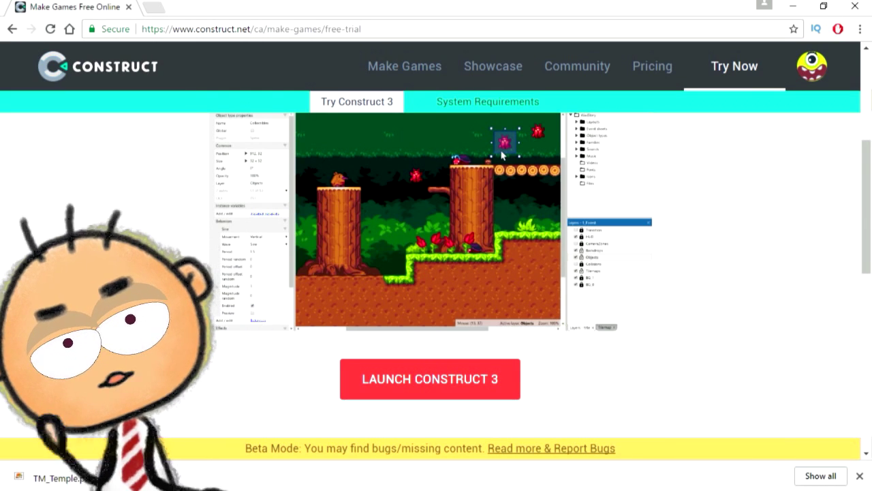
# - Launch the Construct 3 editor from the free trial page
pyautogui.scroll(4, 436, 272)
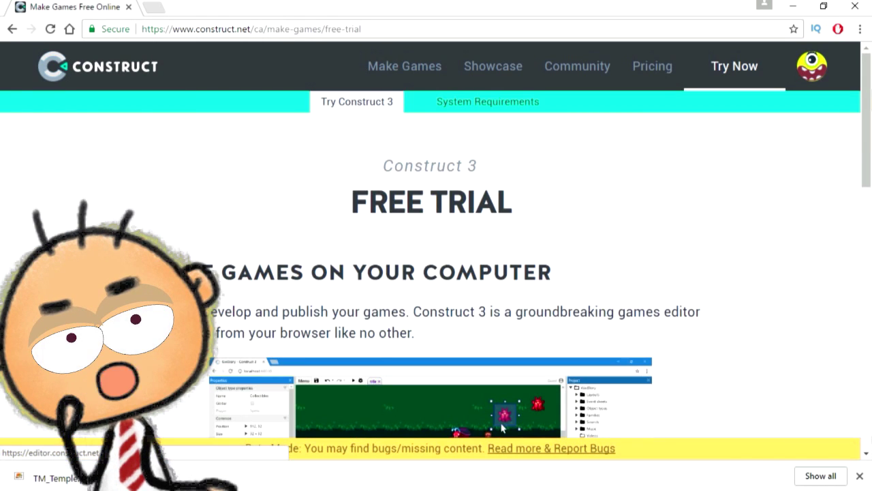
pyautogui.scroll(-5, 436, 272)
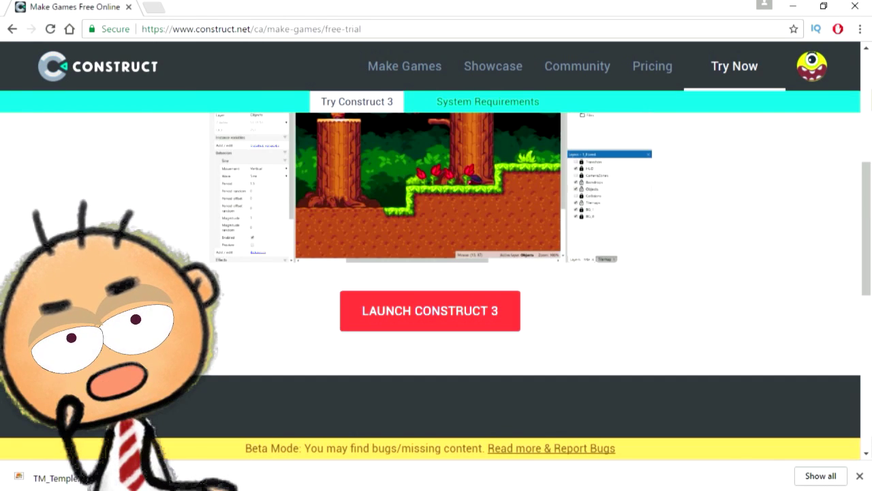
pyautogui.click(431, 311)
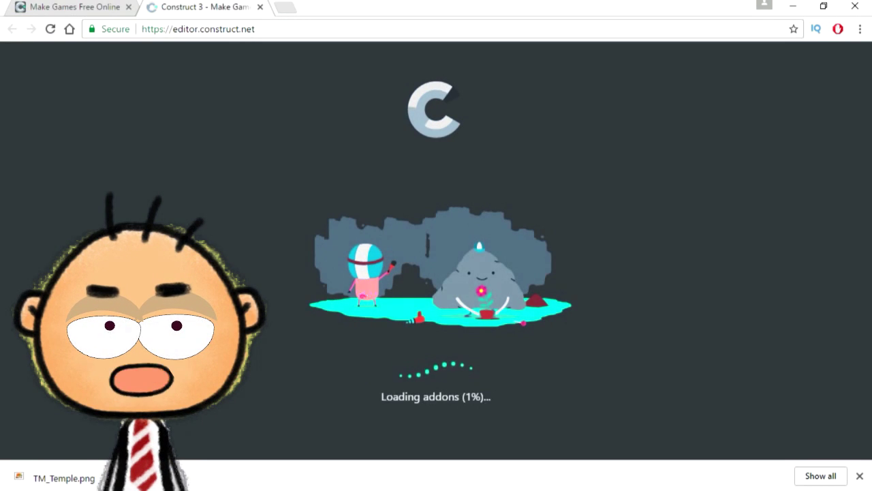
pyautogui.press('Return')
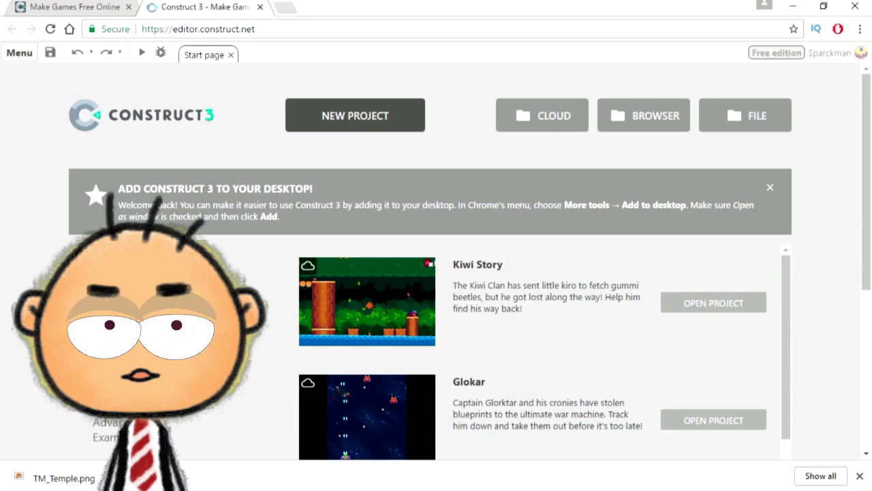
# - Create a new project named lebounce with the SD landscape 4:3 preset
pyautogui.click(355, 115)
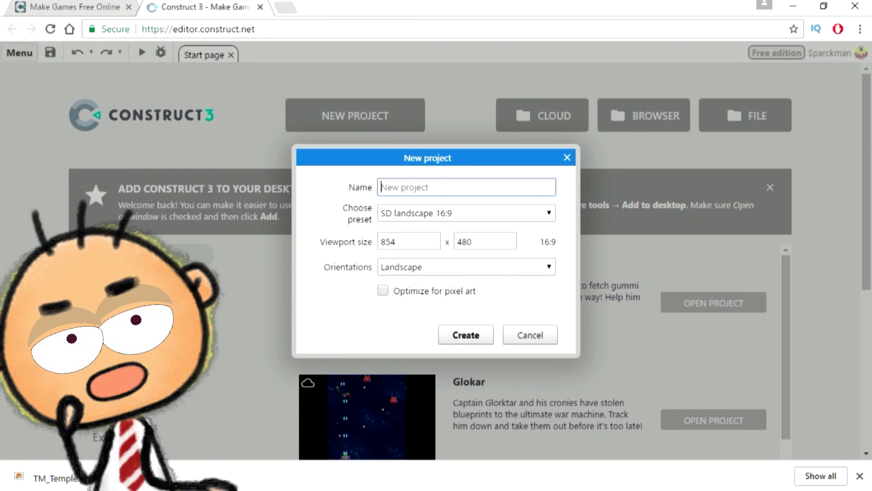
pyautogui.write('lebounce')
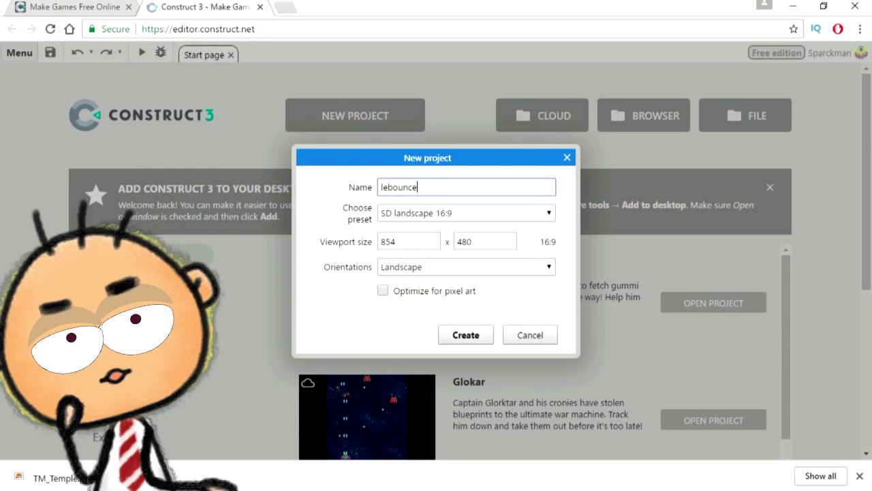
pyautogui.click(466, 213)
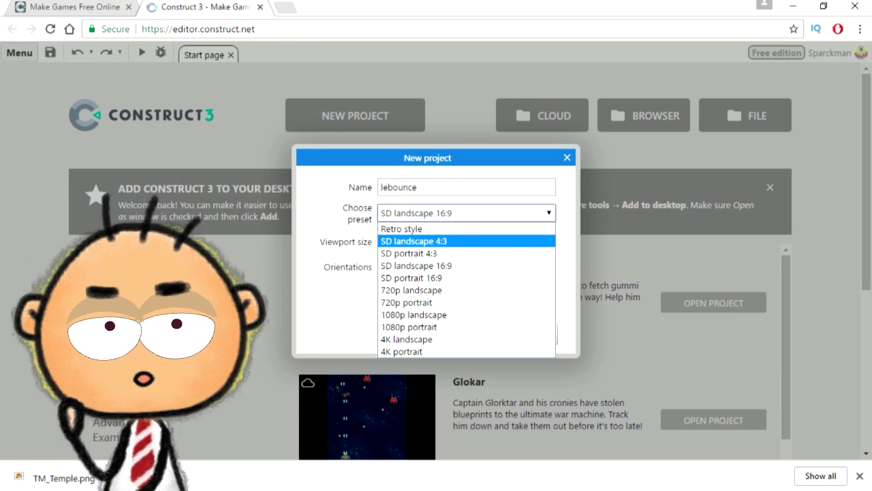
pyautogui.press('Up')
pyautogui.press('Up')
pyautogui.press('Up')
pyautogui.press('Return')
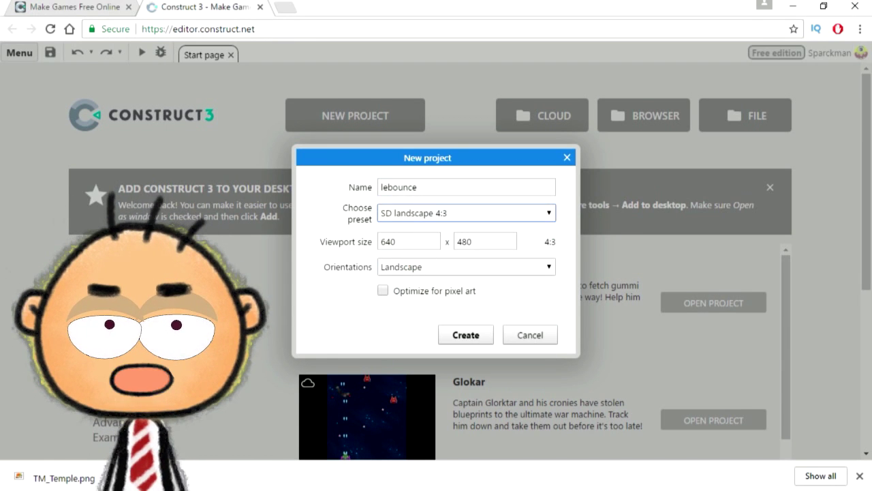
pyautogui.press('Return')
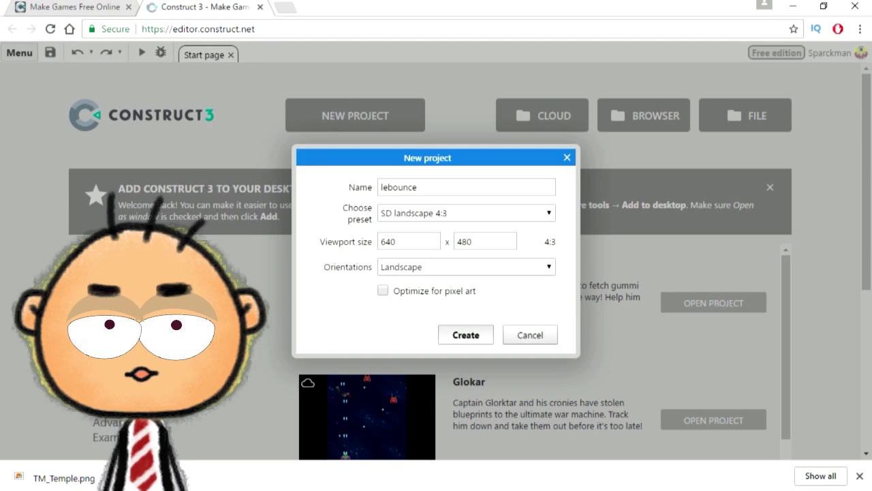
# - Insert a Sprite object in the layout and load background_10.jpg as its image
pyautogui.rightClick(436, 225)
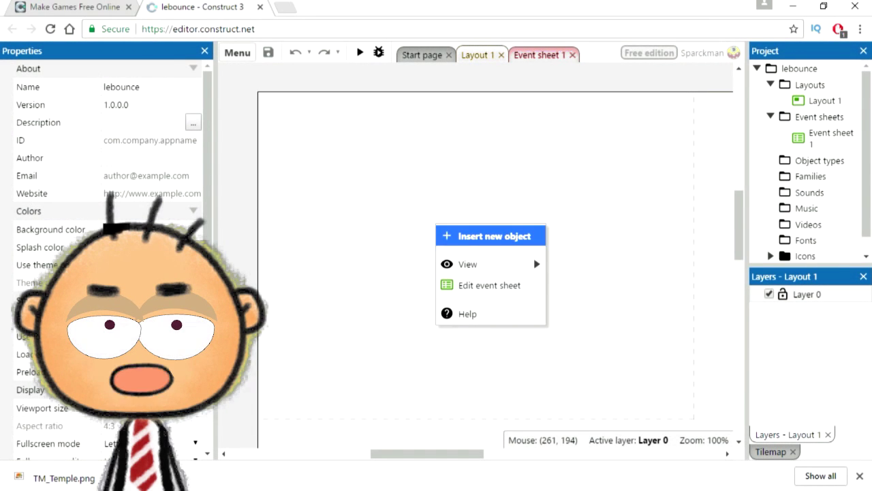
pyautogui.click(470, 235)
pyautogui.scroll(-5, 436, 252)
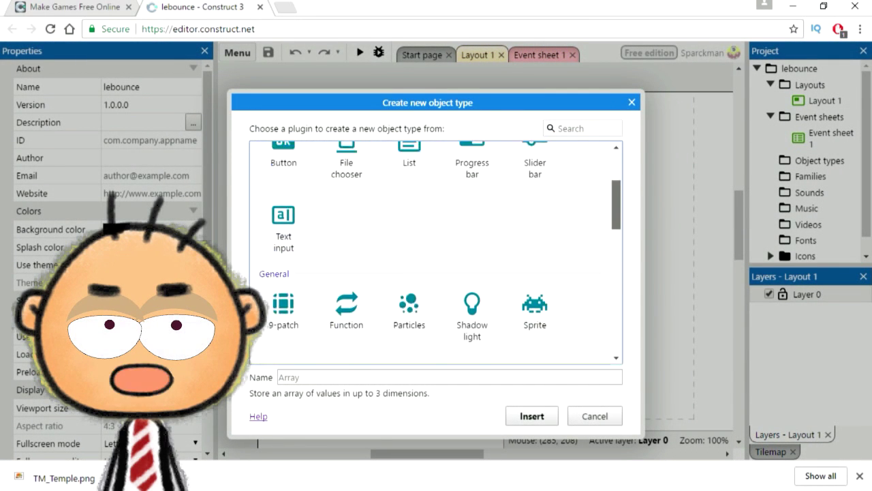
pyautogui.click(535, 202)
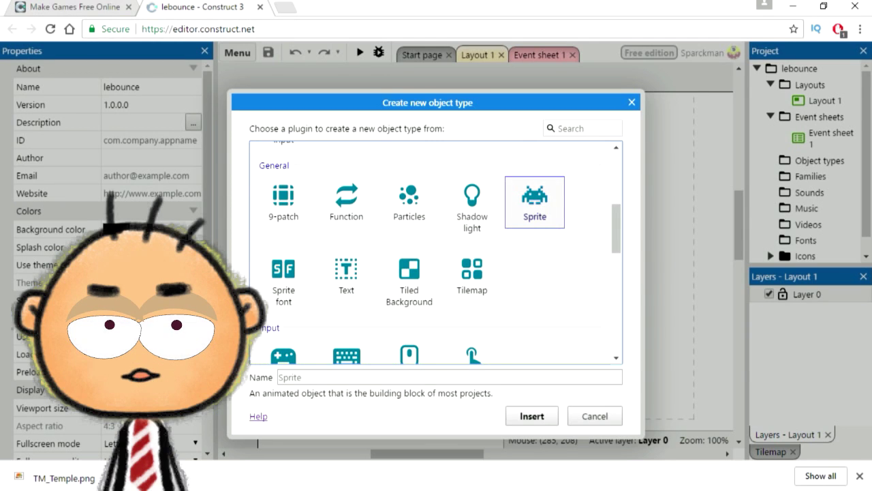
pyautogui.click(532, 416)
pyautogui.click(453, 237)
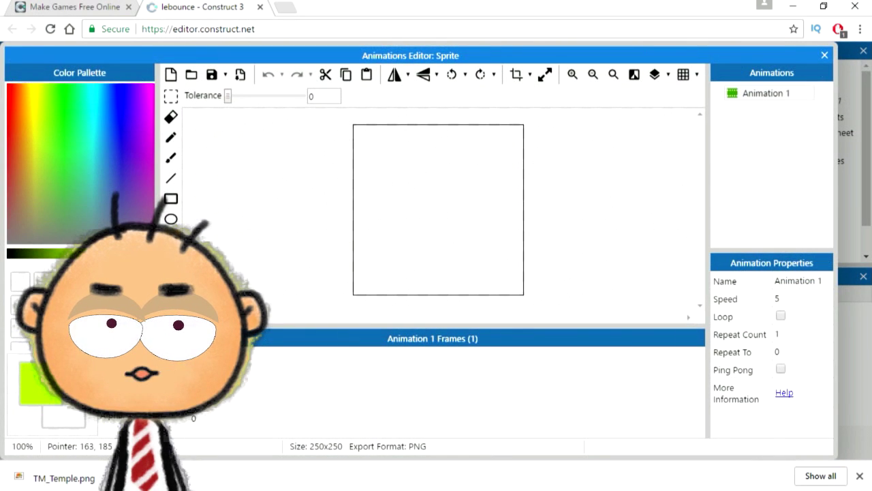
pyautogui.click(192, 74)
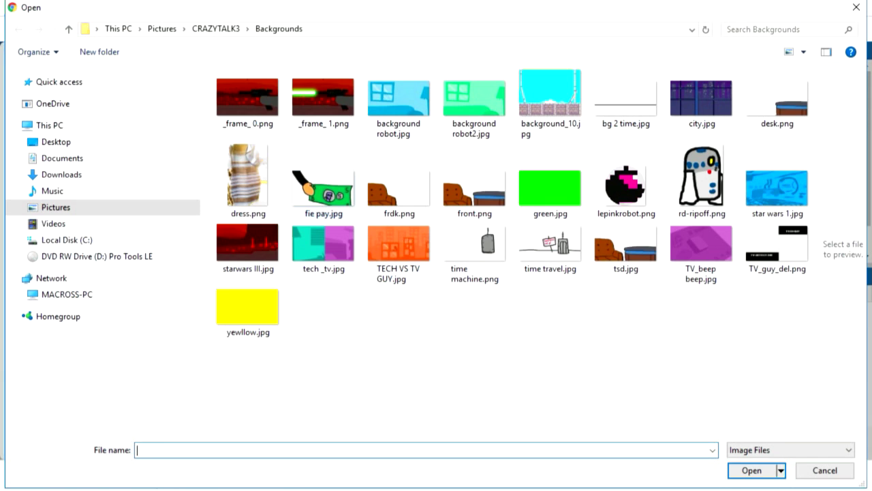
pyautogui.doubleClick(550, 102)
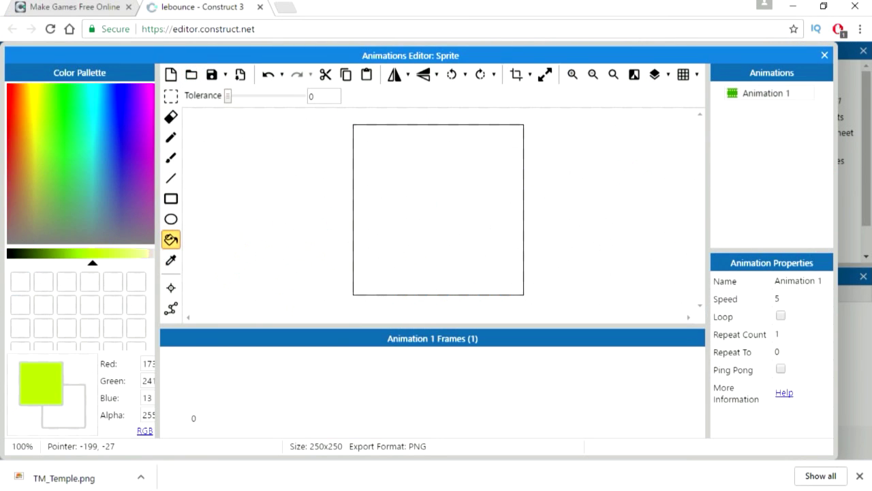
pyautogui.click(825, 55)
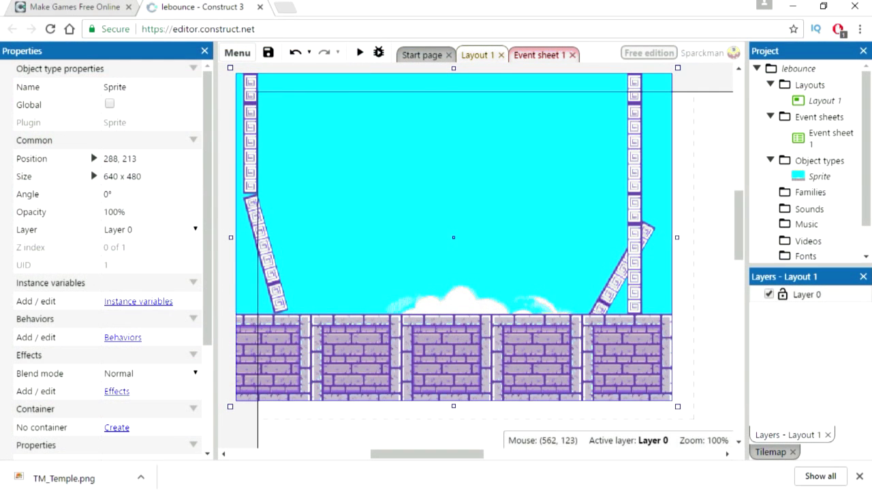
# - Move the background sprite to about 320, 241 so it fills the dashed viewport area of the layout
pyautogui.moveTo(417, 223); pyautogui.dragTo(439, 243)
pyautogui.moveTo(399, 188); pyautogui.dragTo(398, 188)
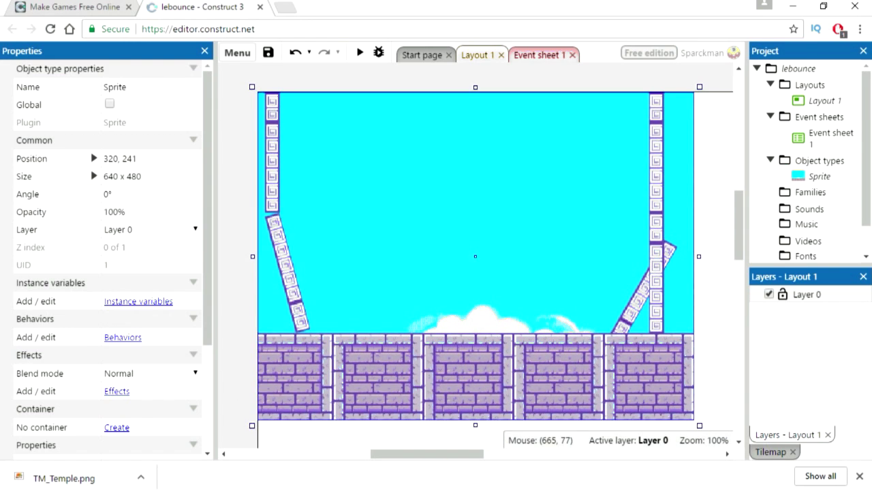
pyautogui.click(710, 145)
pyautogui.scroll(-2, 478, 253)
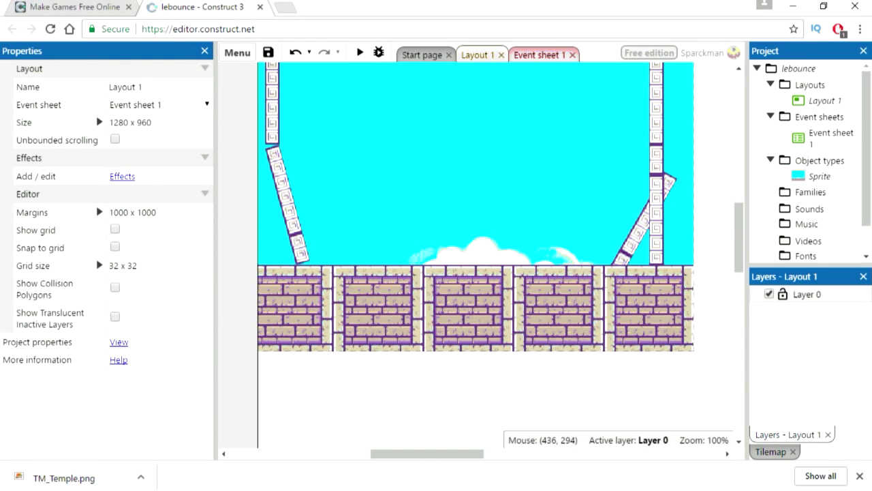
pyautogui.scroll(2, 478, 252)
# - Insert a second Sprite with lepinkrobot.png as its image and place it at about 426, 153 over the sky
pyautogui.rightClick(719, 199)
pyautogui.click(771, 207)
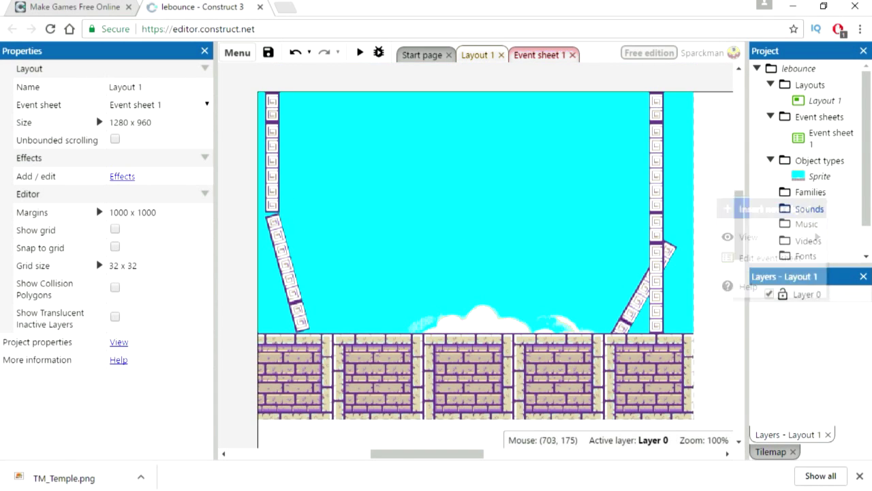
pyautogui.scroll(-2, 436, 253)
pyautogui.scroll(-3, 436, 252)
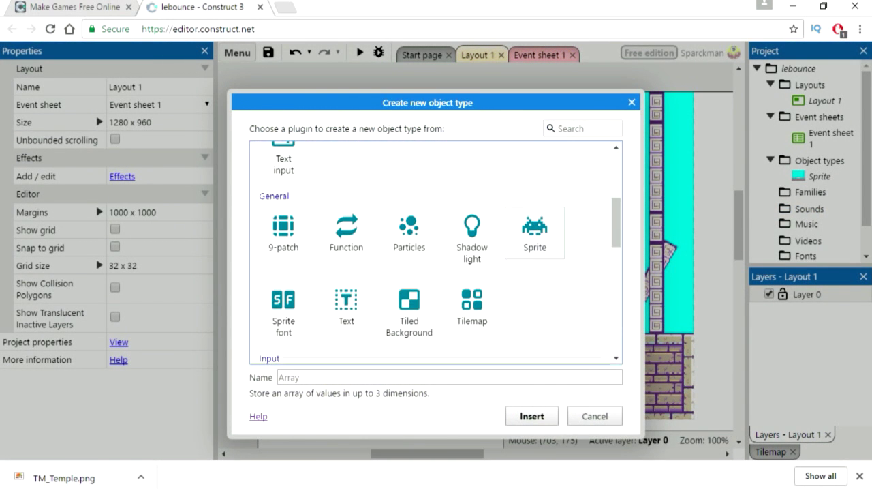
pyautogui.doubleClick(525, 224)
pyautogui.click(439, 242)
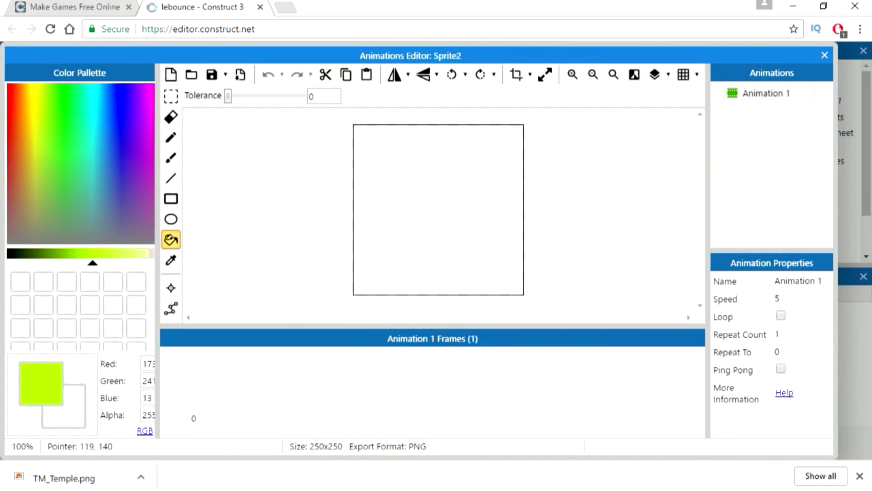
pyautogui.click(191, 74)
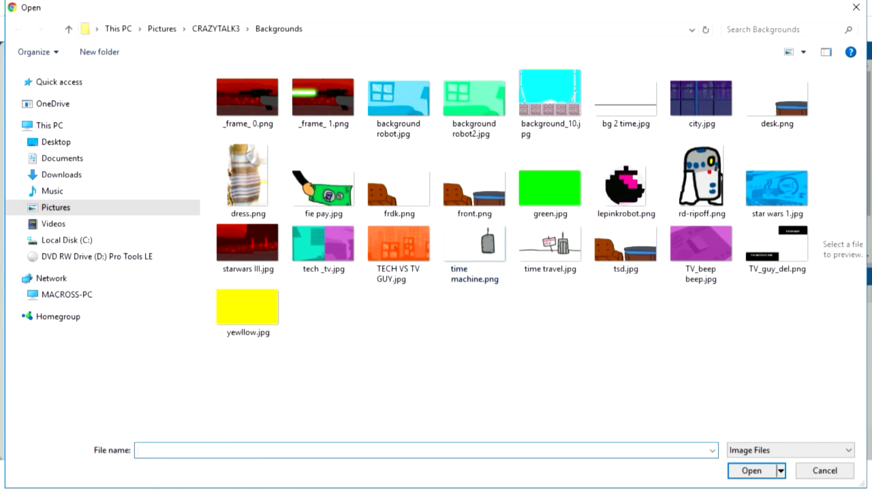
pyautogui.doubleClick(613, 194)
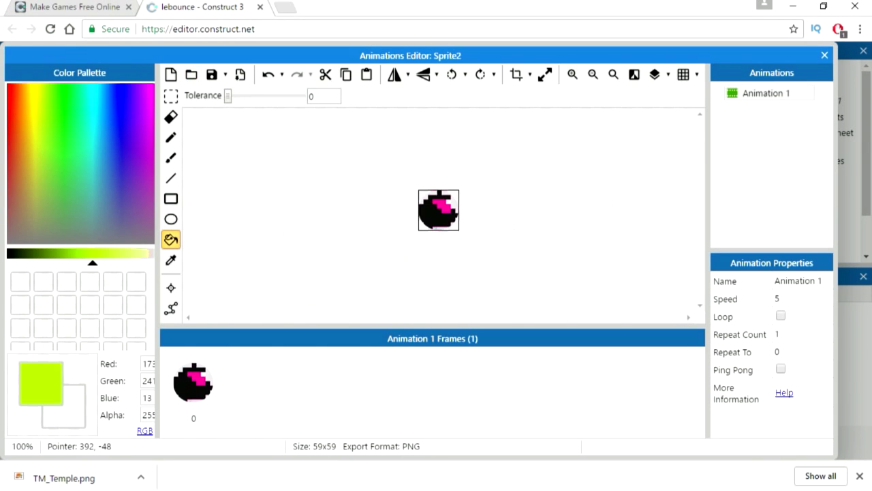
pyautogui.click(824, 55)
pyautogui.moveTo(448, 218); pyautogui.dragTo(554, 202)
# - Preview the layout with both sprites in place, allowing the popup window, and return to the editor
pyautogui.click(360, 53)
pyautogui.click(509, 294)
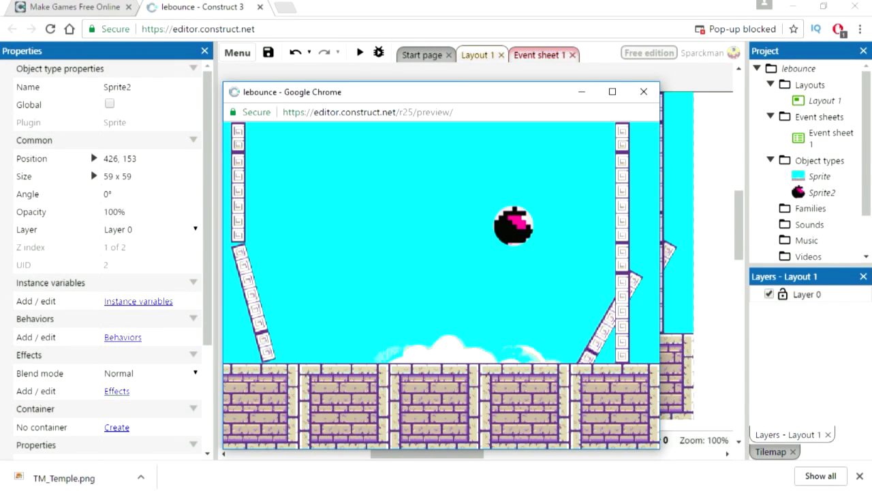
pyautogui.click(203, 302)
# - Add the Bullet behavior to the round black-and-pink sprite
pyautogui.scroll(-3, 107, 253)
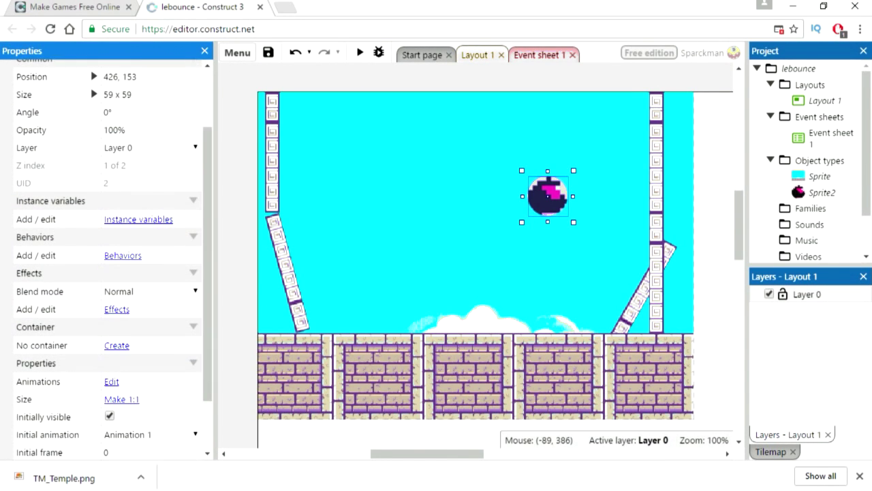
pyautogui.click(135, 257)
pyautogui.click(436, 207)
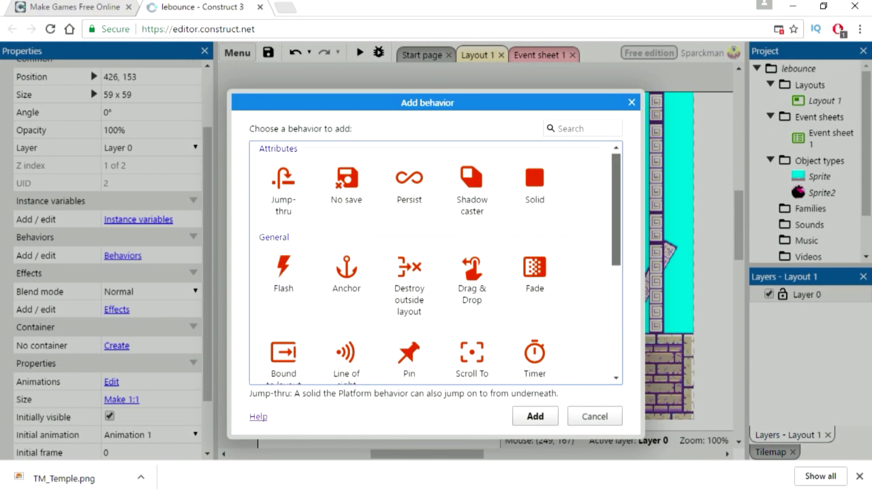
pyautogui.scroll(-5, 436, 262)
pyautogui.click(346, 276)
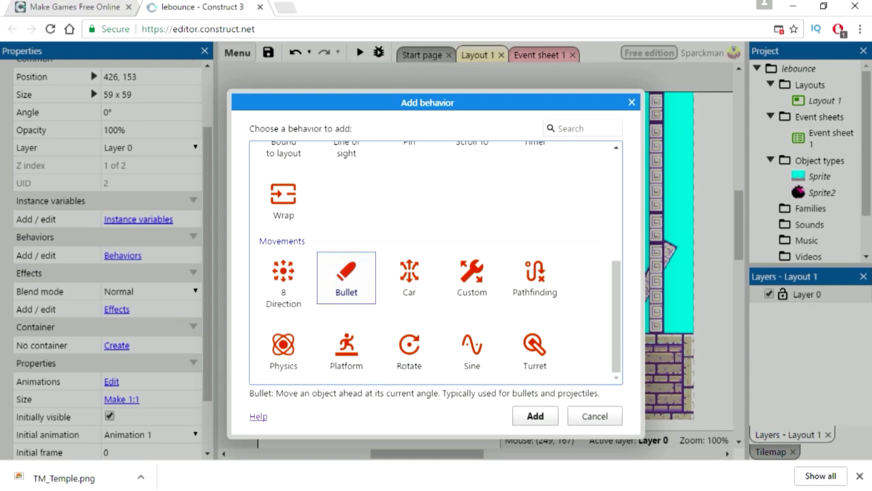
pyautogui.click(536, 416)
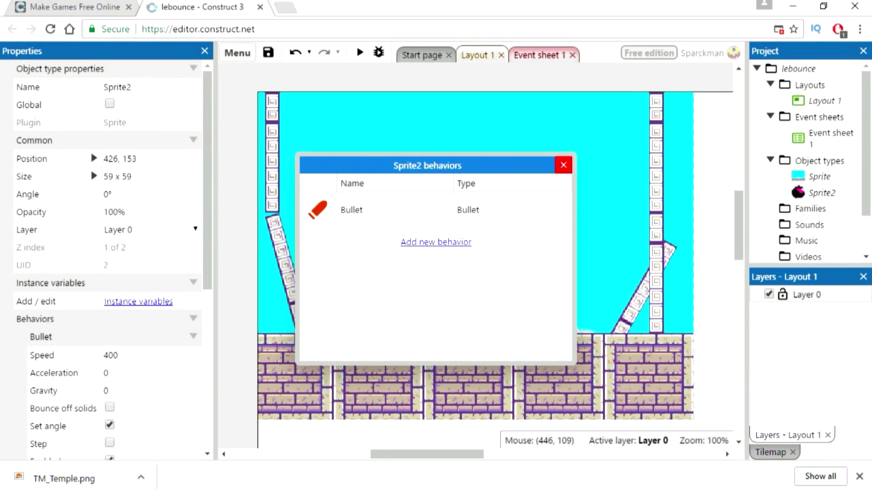
pyautogui.click(563, 165)
# - Preview the game to check how the round sprite moves with the Bullet behavior, and return to the editor
pyautogui.scroll(-2, 109, 259)
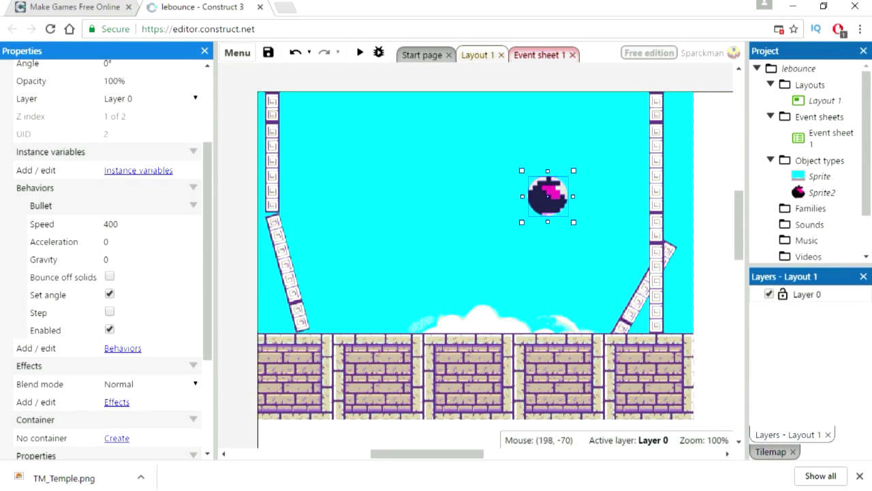
pyautogui.click(360, 52)
pyautogui.click(510, 295)
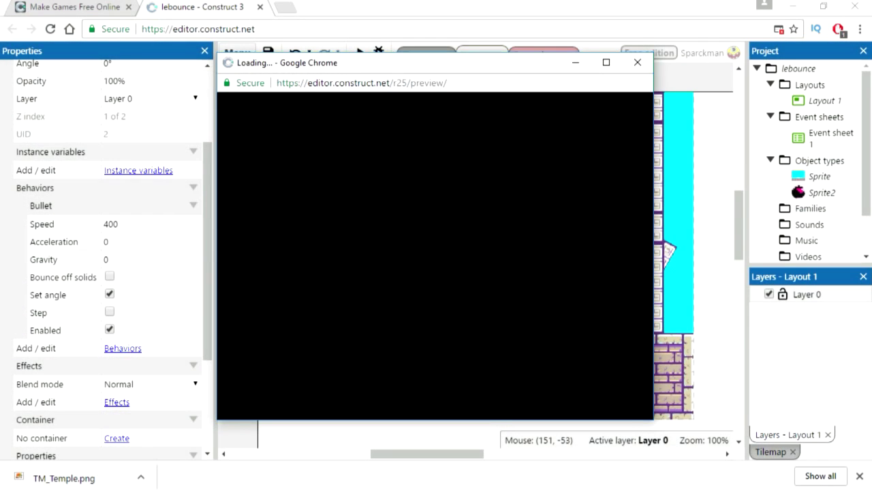
pyautogui.click(208, 253)
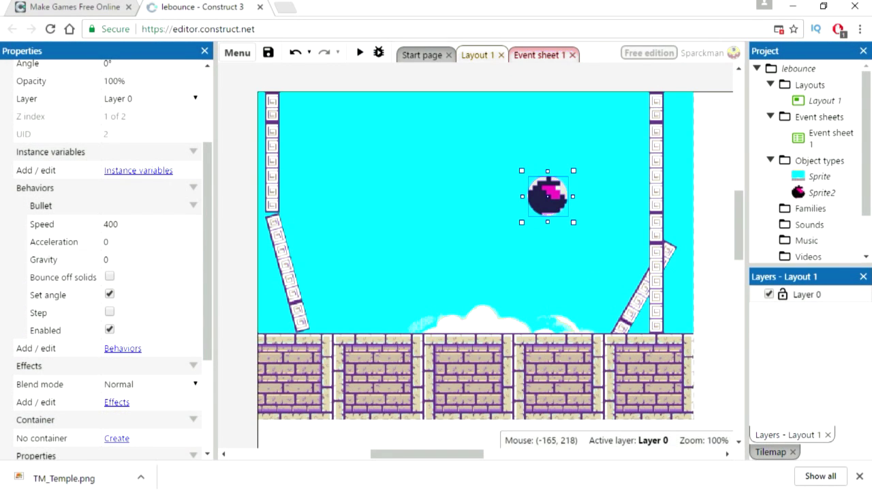
# - Set the Bullet behavior's speed to 0 and gravity to 400, and turn off Set angle
pyautogui.click(137, 224)
pyautogui.write('0')
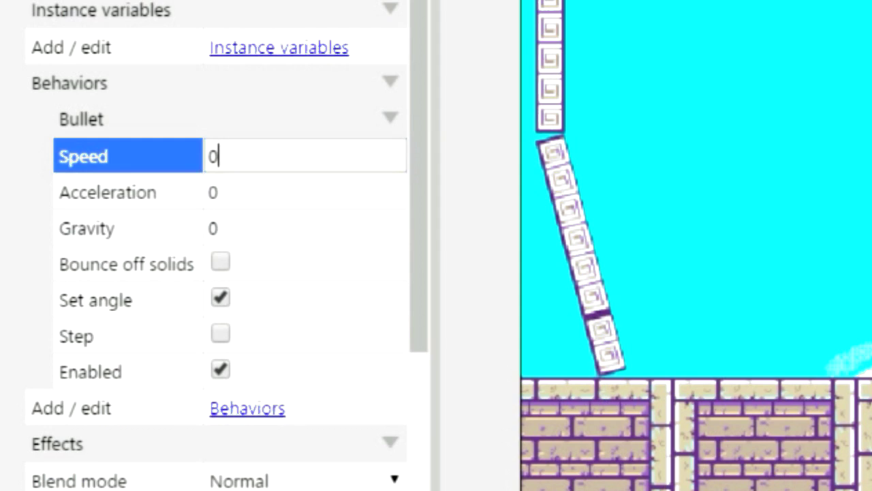
pyautogui.click(136, 260)
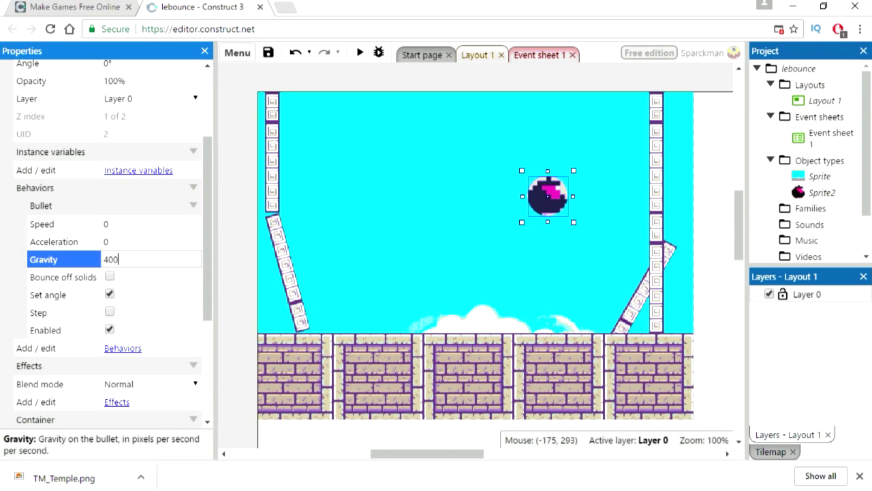
pyautogui.click(112, 295)
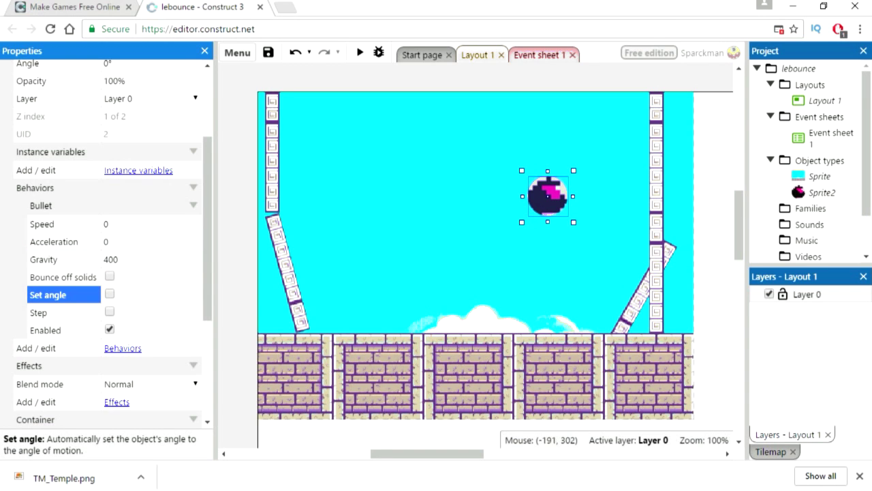
# - Preview the game to check how the ball falls with the Bullet behavior's gravity
pyautogui.click(359, 52)
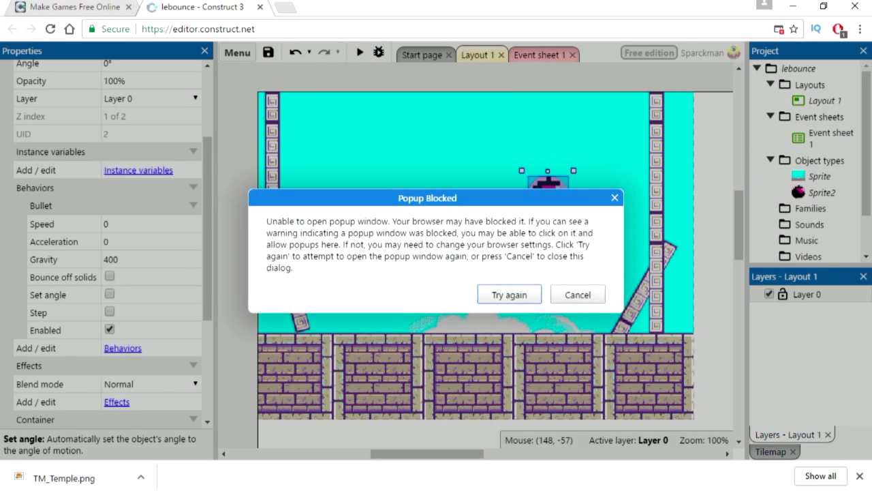
pyautogui.press('Return')
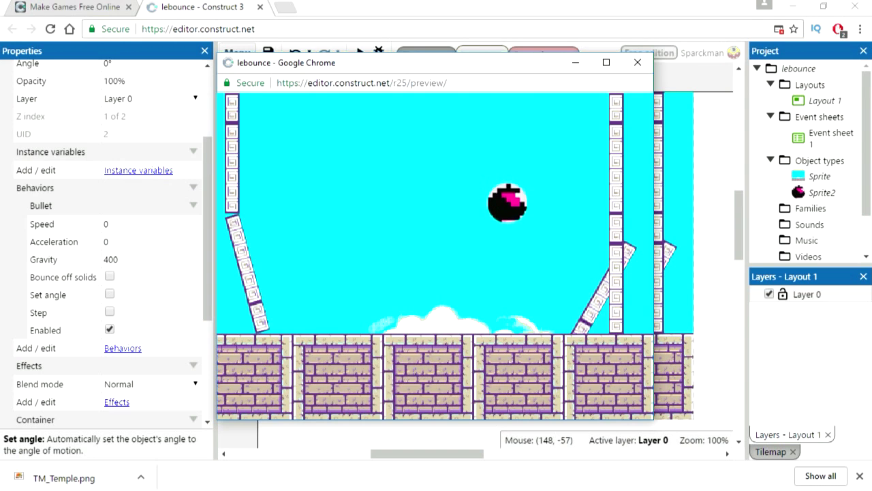
# - Insert a new Sprite object and place it in the layout
pyautogui.rightClick(239, 189)
pyautogui.click(268, 200)
pyautogui.scroll(-4, 437, 252)
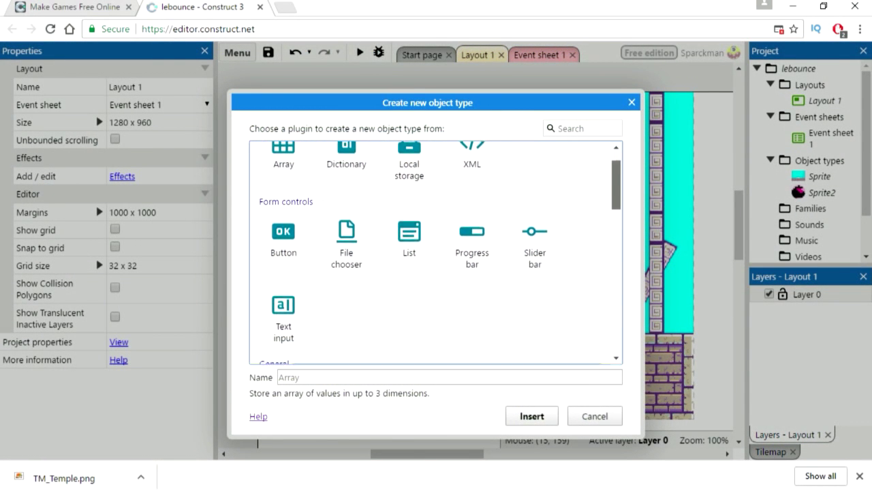
pyautogui.doubleClick(534, 205)
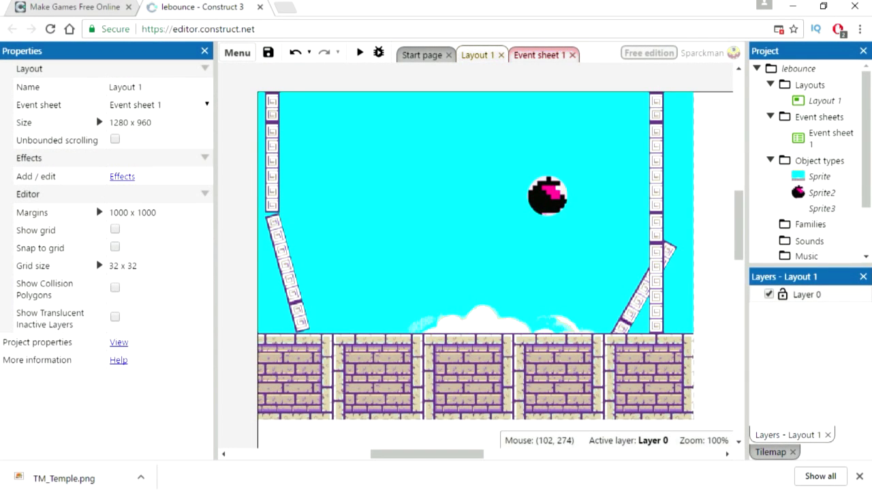
pyautogui.click(551, 249)
# - Resize the new sprite's image to 250 x 50 pixels, fill it with yellow-green, and close the animations editor
pyautogui.click(545, 74)
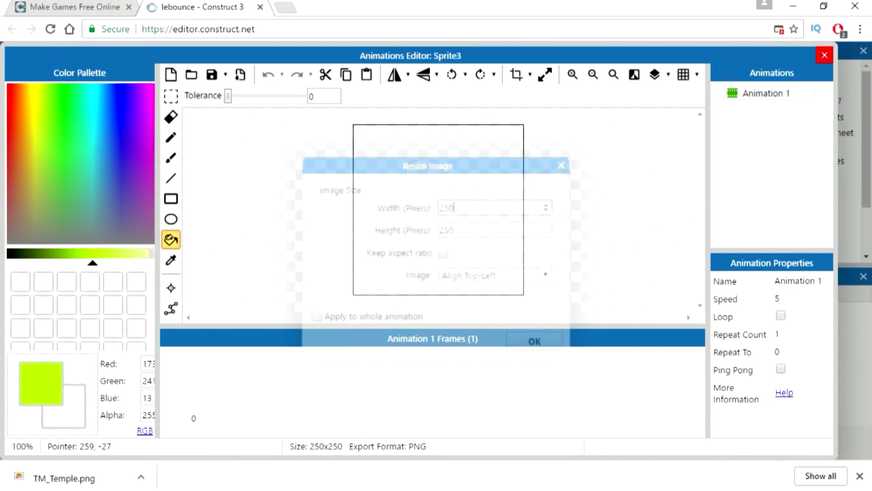
pyautogui.doubleClick(548, 232)
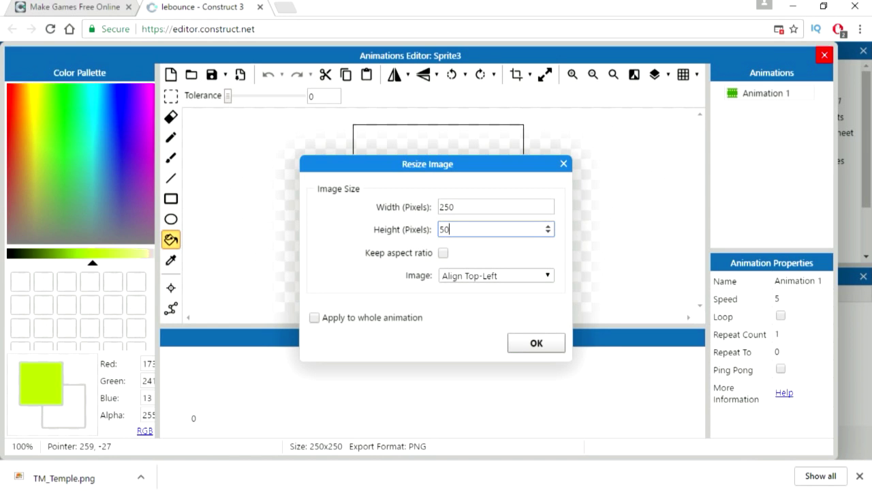
pyautogui.write('50')
pyautogui.press('Return')
pyautogui.click(439, 208)
pyautogui.click(824, 55)
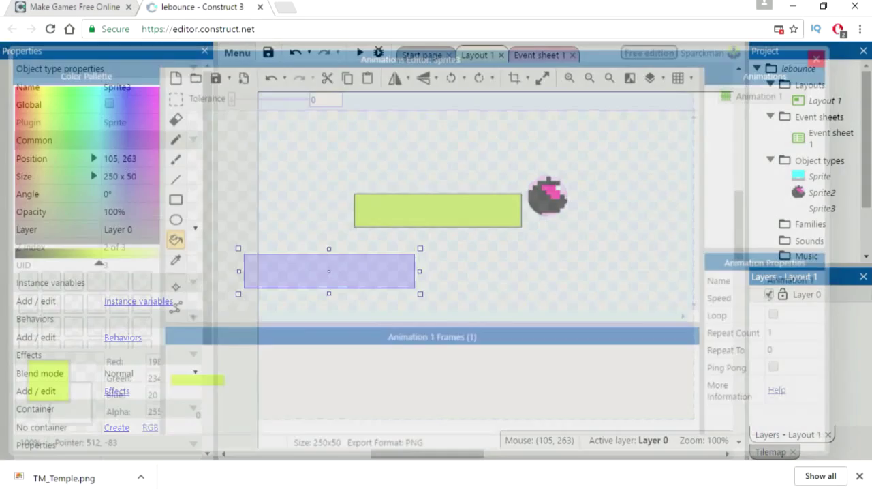
# - Stretch the yellow bar to about 449 x 50 along the brick floor and give it the Solid behavior
pyautogui.moveTo(409, 271); pyautogui.dragTo(620, 364)
pyautogui.scroll(-1, 121, 229)
pyautogui.click(131, 290)
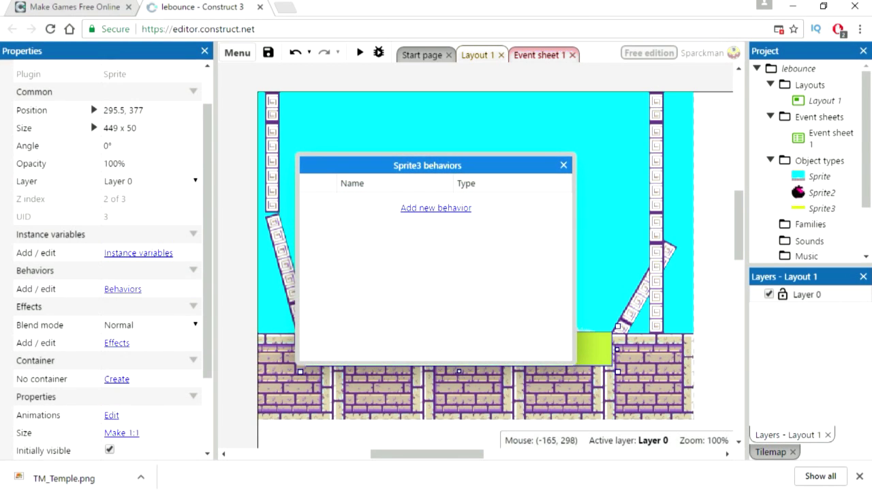
pyautogui.click(436, 207)
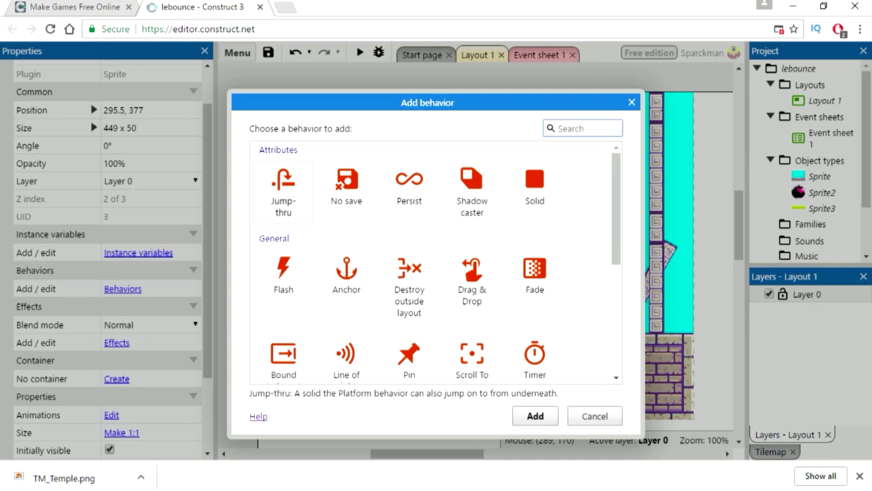
pyautogui.click(535, 187)
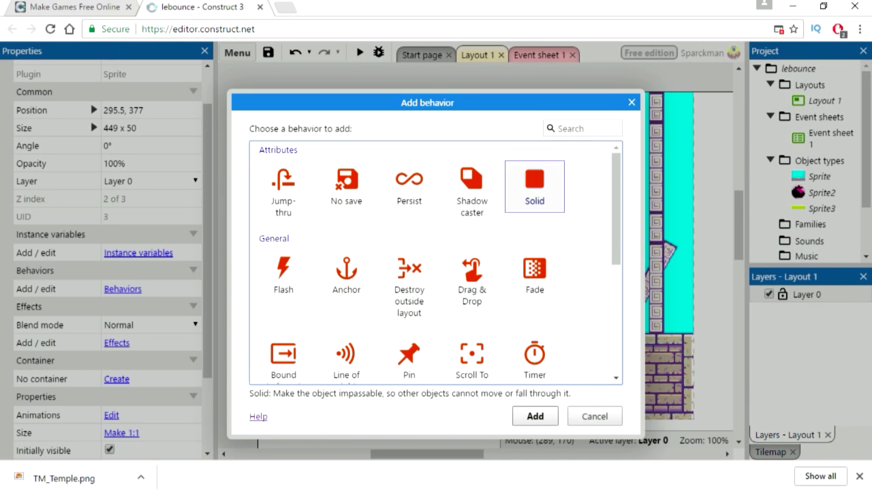
pyautogui.click(535, 416)
pyautogui.click(564, 165)
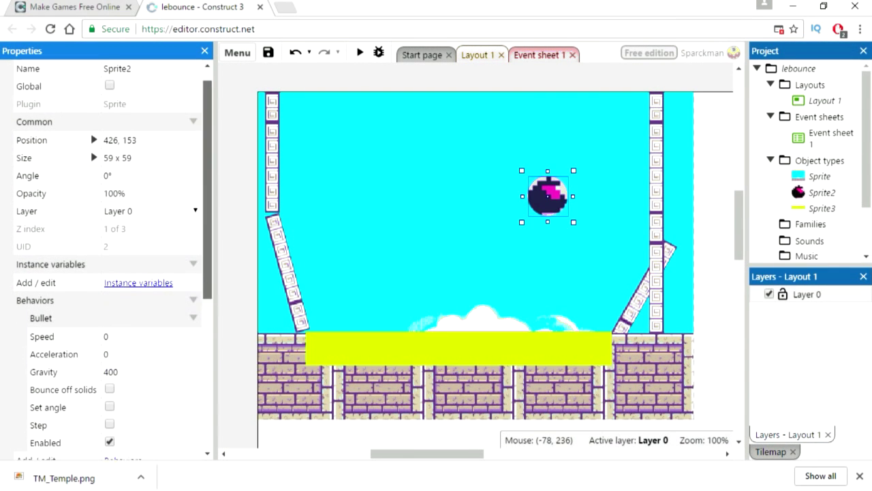
# - Turn on Bounce off solids in the ball's Bullet behavior and preview the game
pyautogui.scroll(-3, 205, 253)
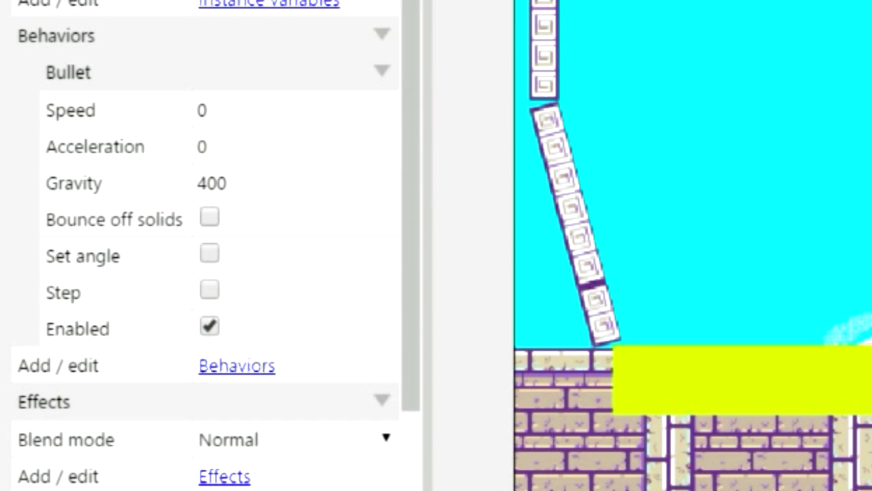
pyautogui.click(110, 270)
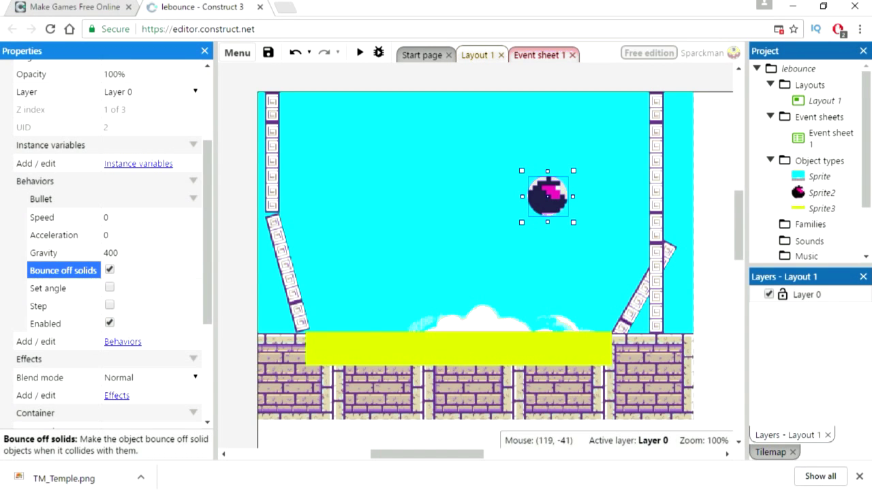
pyautogui.click(359, 52)
pyautogui.click(509, 295)
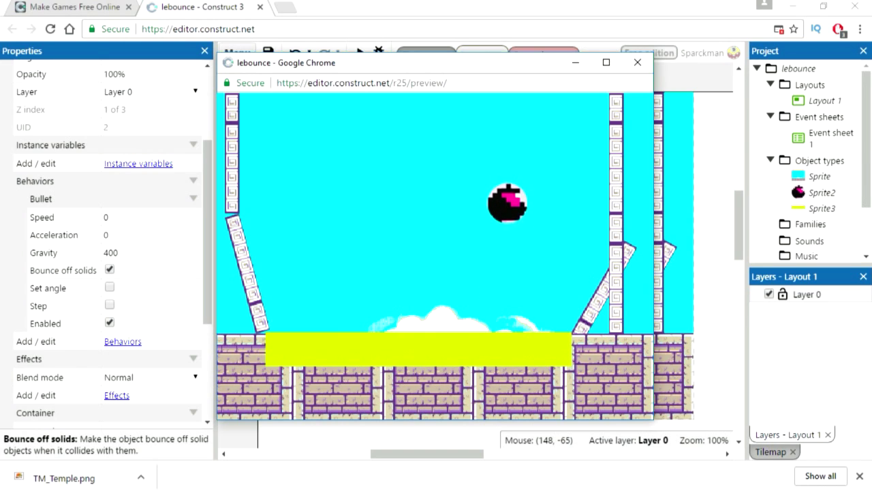
# - Add a second yellow bar slanted along the right ramp and move the ball above it to about 528, 144
pyautogui.click(822, 208)
pyautogui.moveTo(823, 208); pyautogui.dragTo(613, 278)
pyautogui.moveTo(699, 153); pyautogui.dragTo(588, 260)
pyautogui.moveTo(551, 308); pyautogui.dragTo(668, 277)
# - Preview how the ball bounces off the slanted right bar, and return to the editor
pyautogui.click(360, 52)
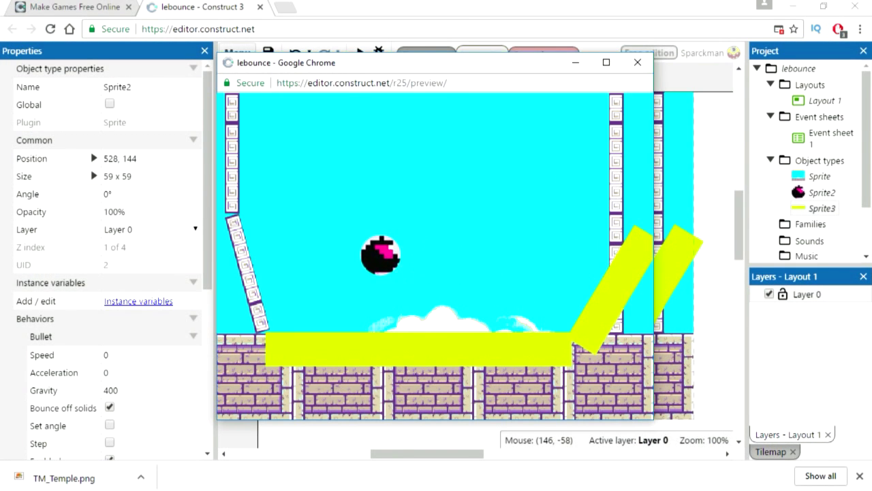
pyautogui.click(638, 62)
# - Place a third yellow bar instance in the layout and shorten it from its right end
pyautogui.moveTo(795, 210); pyautogui.dragTo(794, 227)
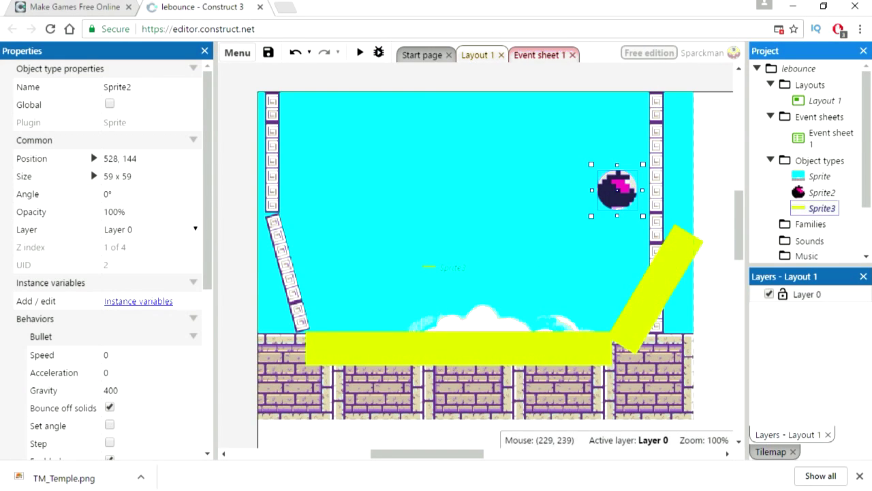
pyautogui.moveTo(414, 255); pyautogui.dragTo(413, 255)
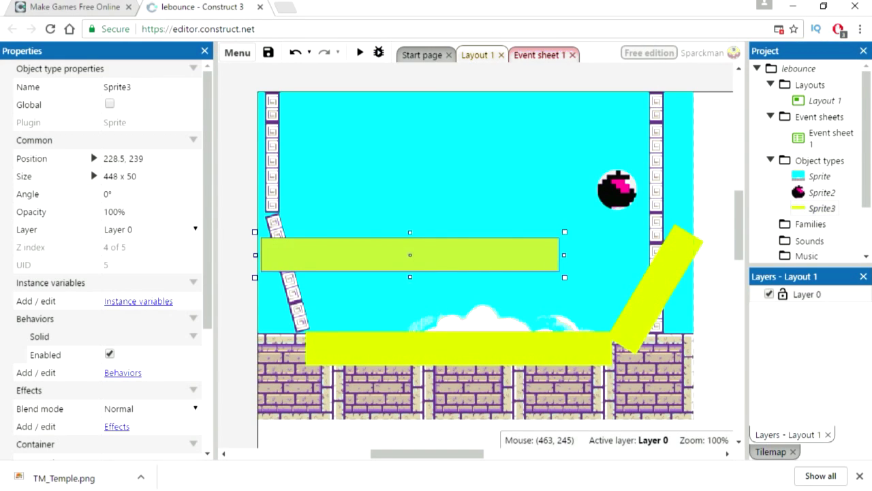
pyautogui.moveTo(572, 257); pyautogui.dragTo(410, 262)
# - Rotate the shortened bar and align it along the left slanted ramp, touching the floor bar
pyautogui.moveTo(334, 222); pyautogui.dragTo(289, 305)
pyautogui.press('Up')
pyautogui.press('Up')
pyautogui.press('Up')
pyautogui.press('Up')
pyautogui.press('Up')
pyautogui.press('Up')
pyautogui.moveTo(309, 269); pyautogui.dragTo(299, 299)
pyautogui.click(427, 223)
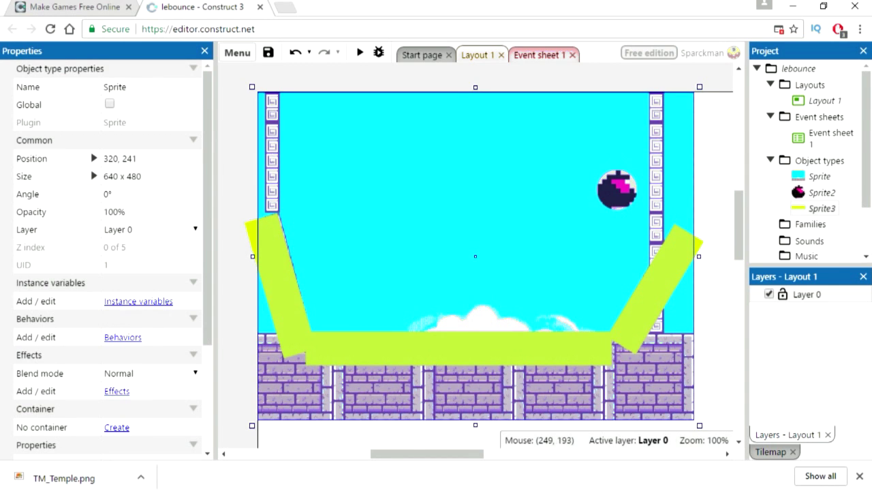
pyautogui.click(400, 76)
# - Preview how the ball bounces between the two slanted bars and the floor, and return to the editor
pyautogui.click(358, 53)
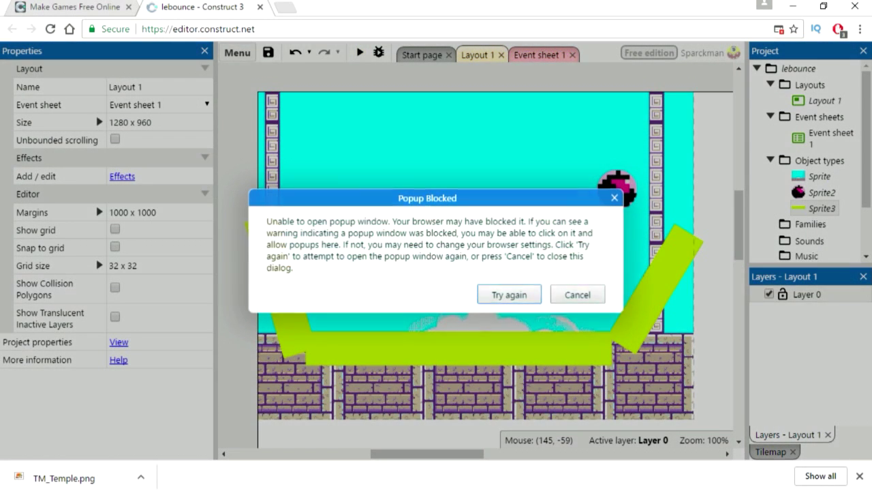
pyautogui.click(509, 294)
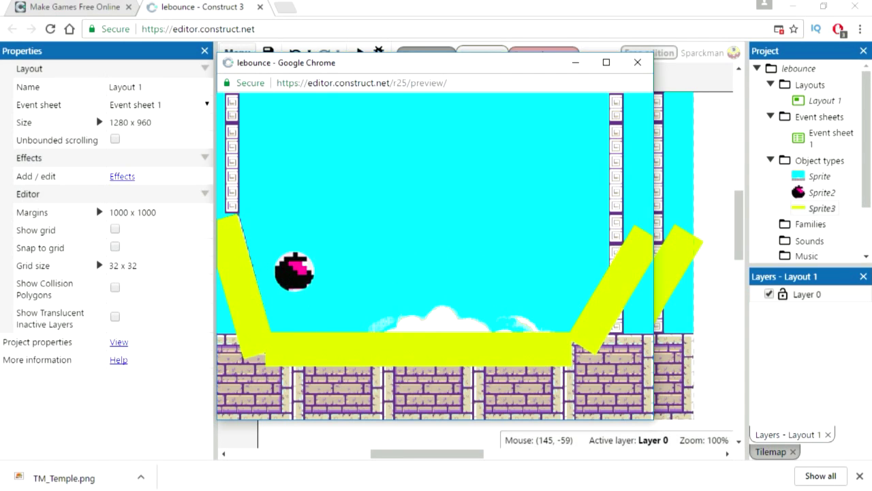
pyautogui.click(637, 62)
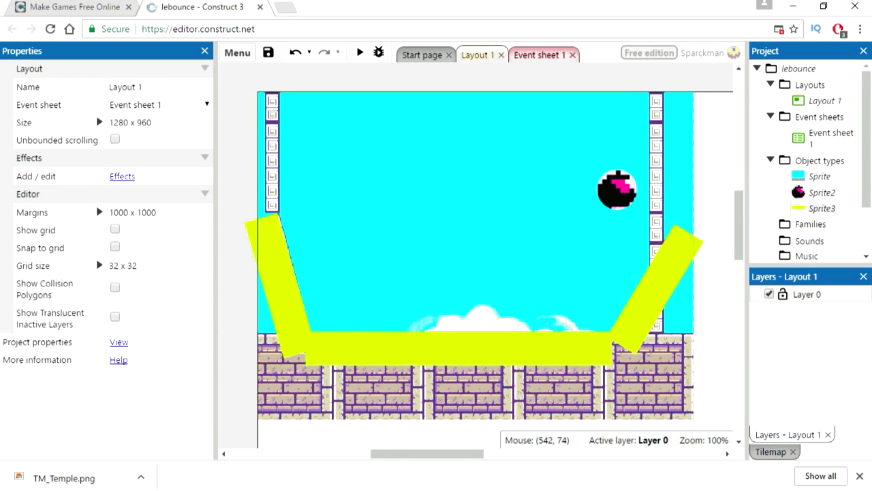
# - Add a second ball instance beside the left pillar at about 66, 61 and preview the game
pyautogui.moveTo(821, 192); pyautogui.dragTo(489, 203)
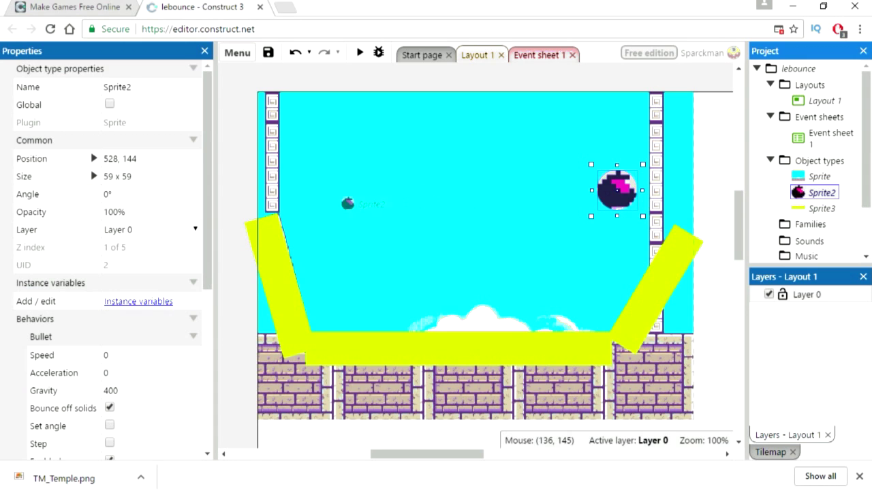
pyautogui.moveTo(296, 133); pyautogui.dragTo(308, 138)
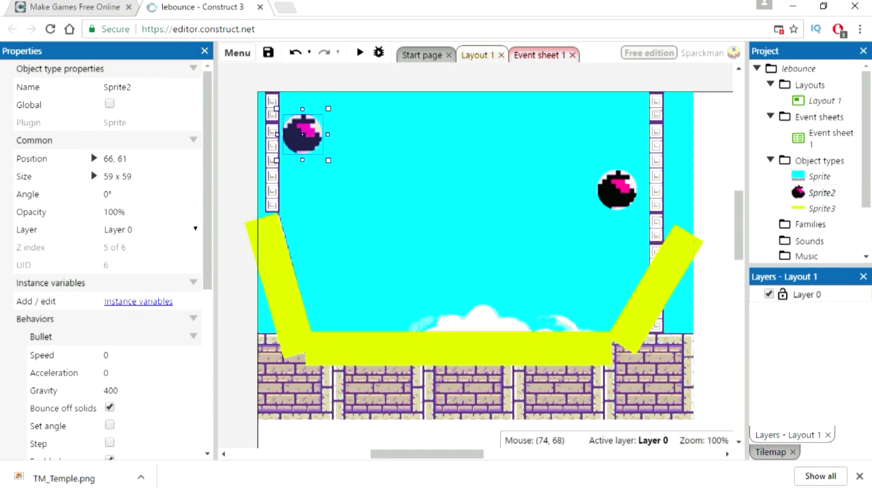
pyautogui.click(359, 51)
pyautogui.click(510, 295)
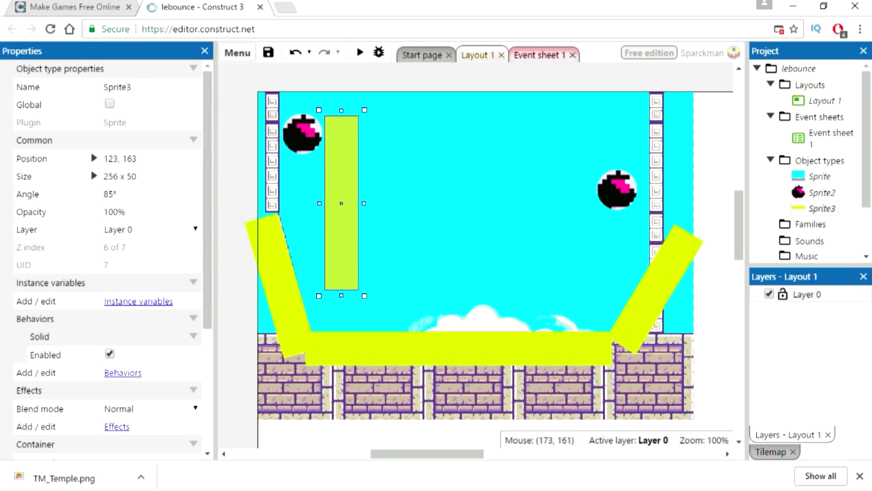
# - Cover the left and right pillars with narrow vertical yellow bars, the left one about 256 x 21 at 90°
pyautogui.moveTo(345, 236); pyautogui.dragTo(671, 215)
pyautogui.moveTo(263, 154); pyautogui.dragTo(261, 154)
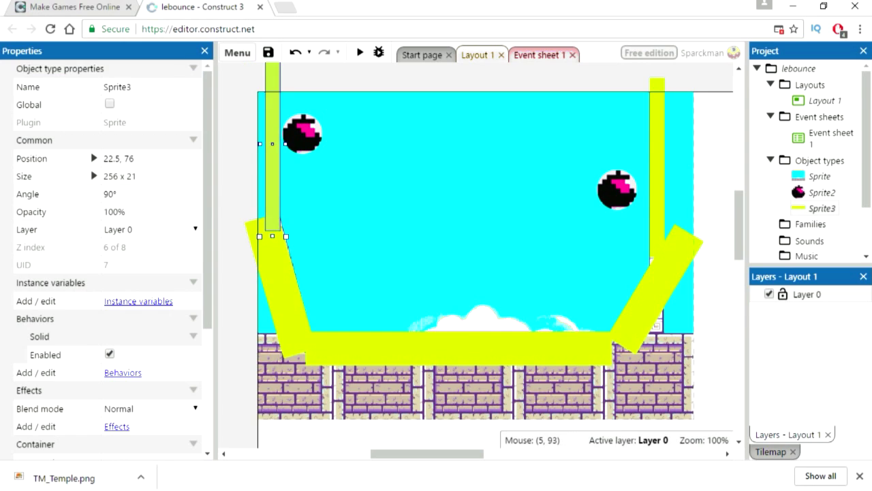
pyautogui.click(716, 218)
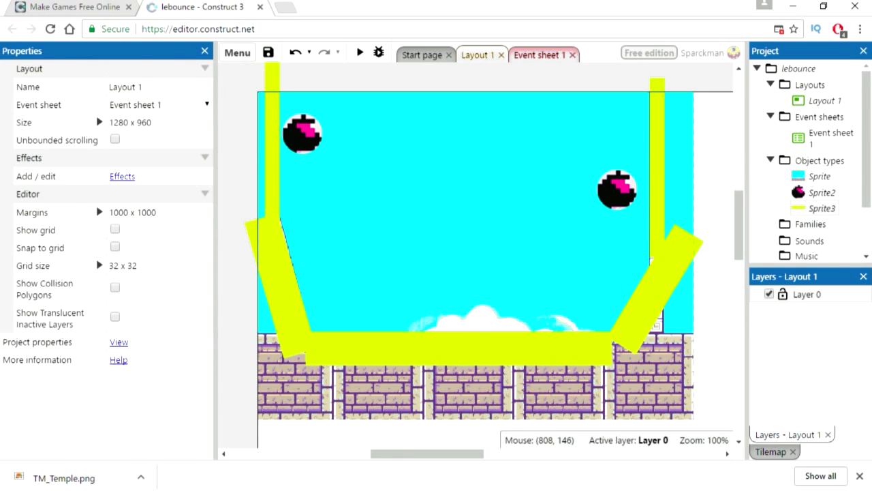
# - Add a third ball instance at about 294, 75 between the other two and preview the game
pyautogui.moveTo(817, 192); pyautogui.dragTo(499, 207)
pyautogui.moveTo(327, 181); pyautogui.dragTo(470, 153)
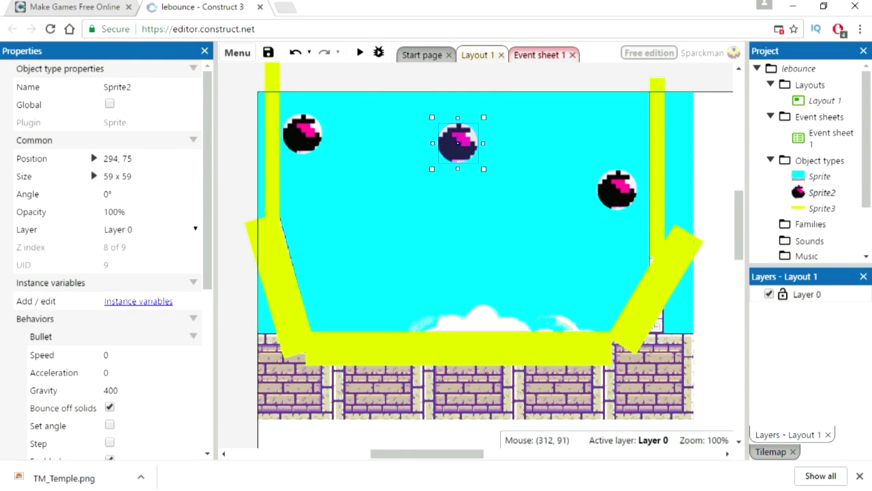
pyautogui.click(359, 53)
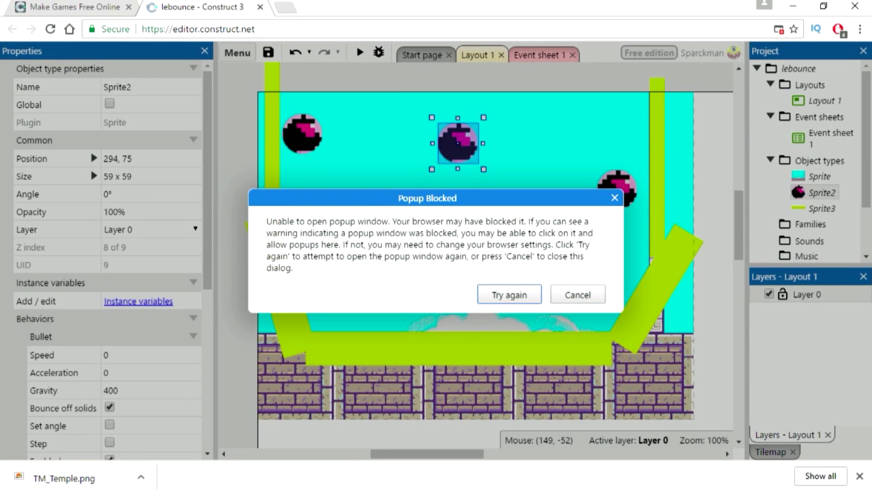
pyautogui.click(510, 294)
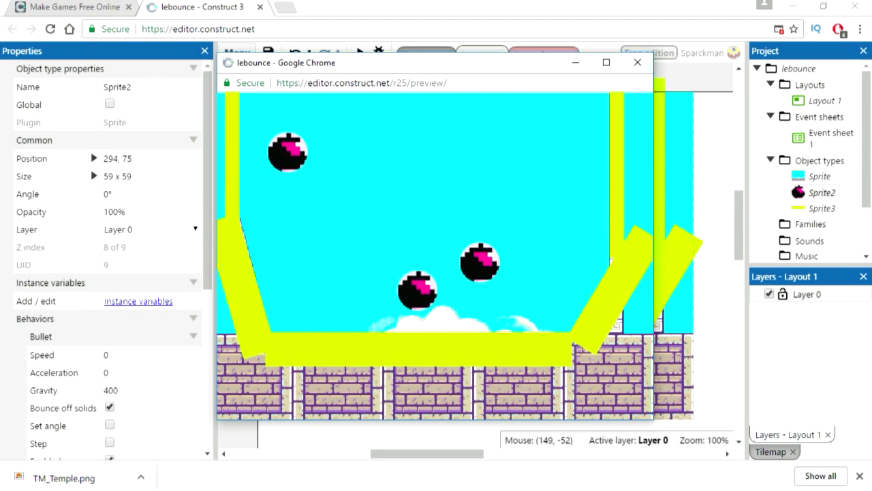
pyautogui.click(638, 62)
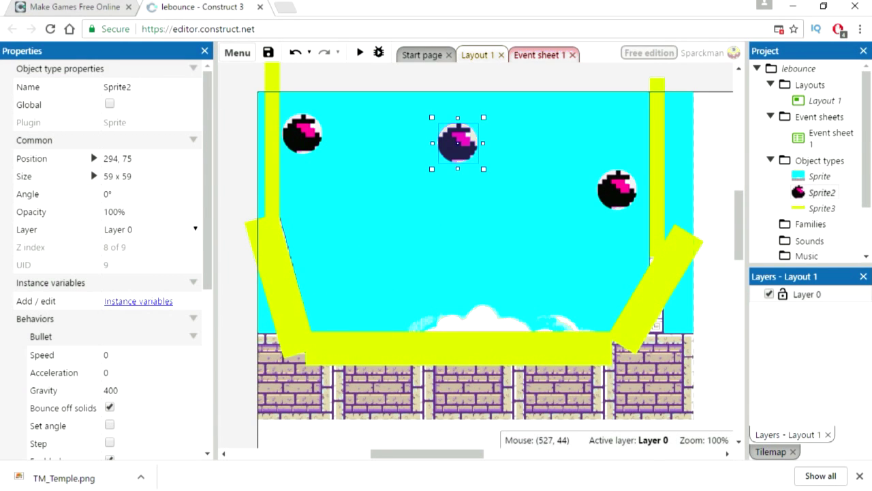
# - Add the Solid behavior to the ball sprite alongside its Bullet behavior
pyautogui.click(303, 135)
pyautogui.scroll(-3, 146, 282)
pyautogui.click(137, 275)
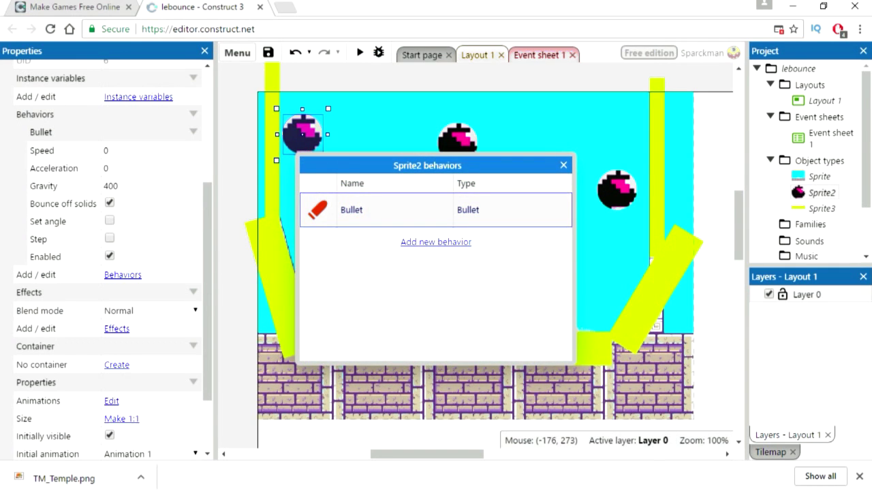
pyautogui.click(455, 243)
pyautogui.click(535, 186)
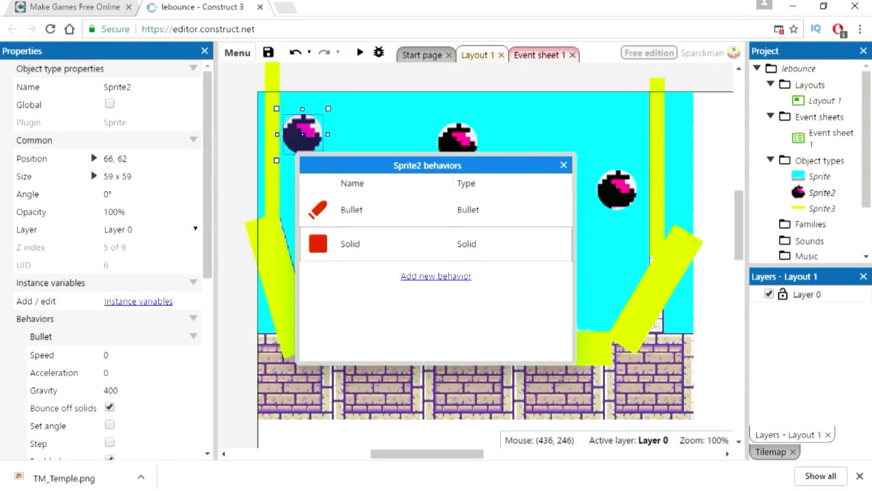
pyautogui.click(564, 165)
# - Move the middle ball above the right-hand ball near the right pillar and preview the collisions
pyautogui.moveTo(464, 147); pyautogui.dragTo(614, 146)
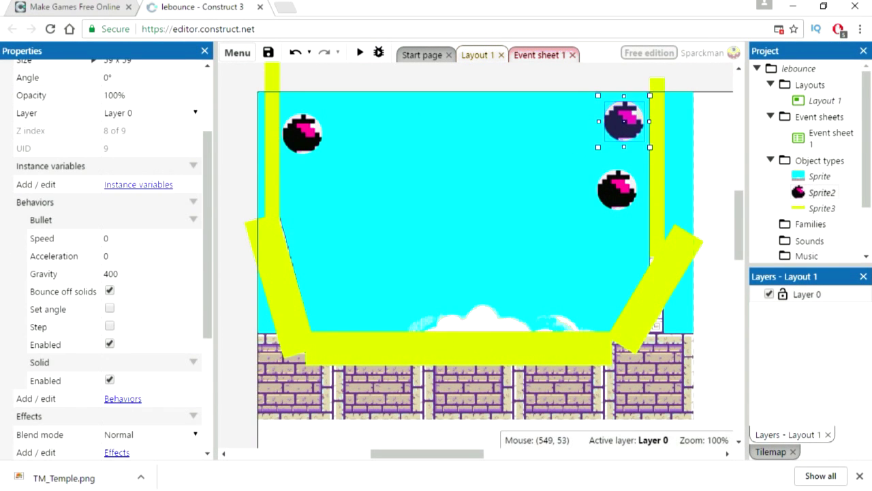
pyautogui.click(359, 51)
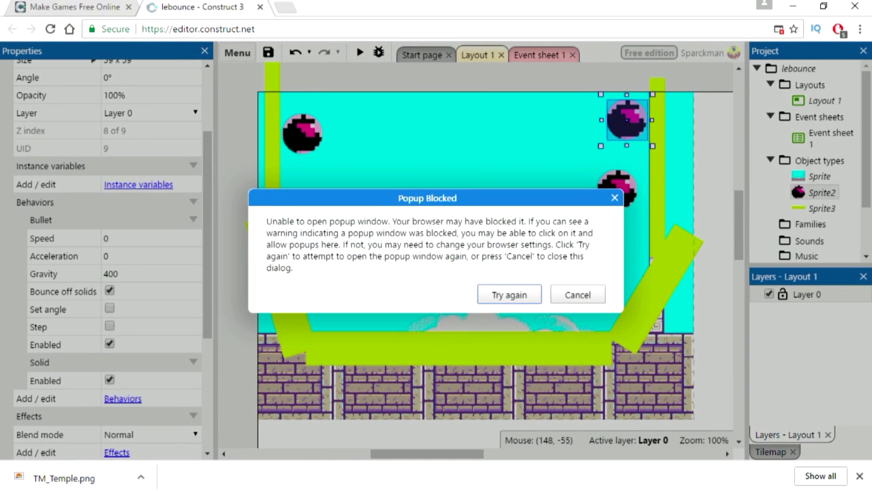
pyautogui.press('Return')
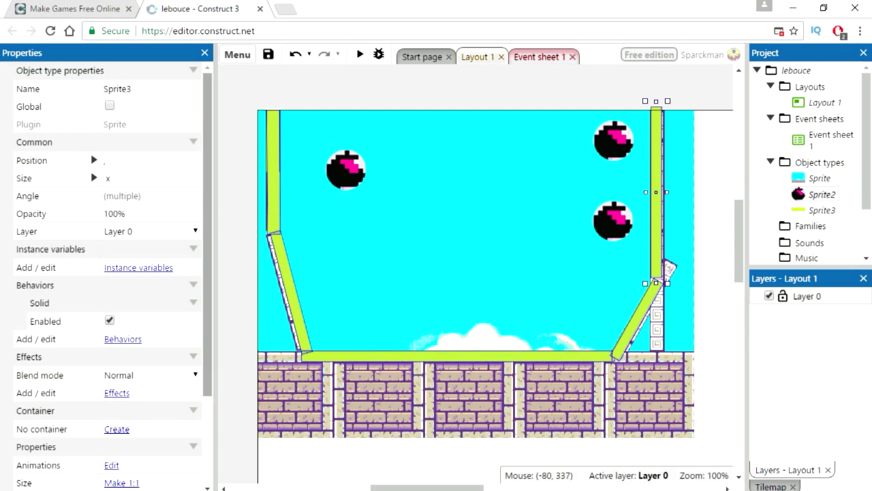
# - Turn off Initially visible for all the yellow bars and deselect them
pyautogui.scroll(-4, 109, 273)
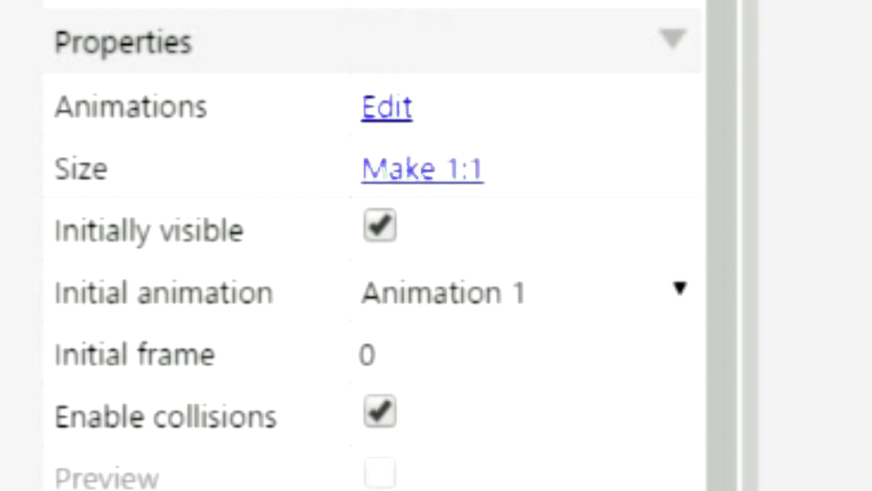
pyautogui.click(150, 230)
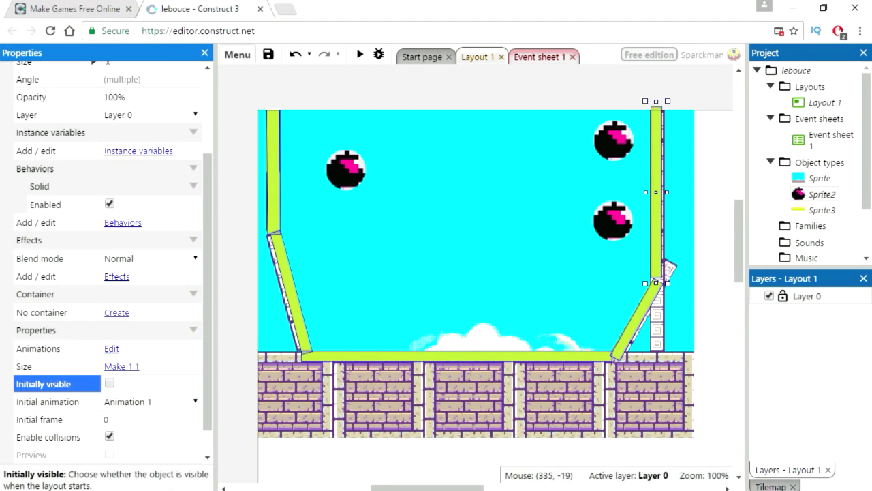
pyautogui.click(484, 94)
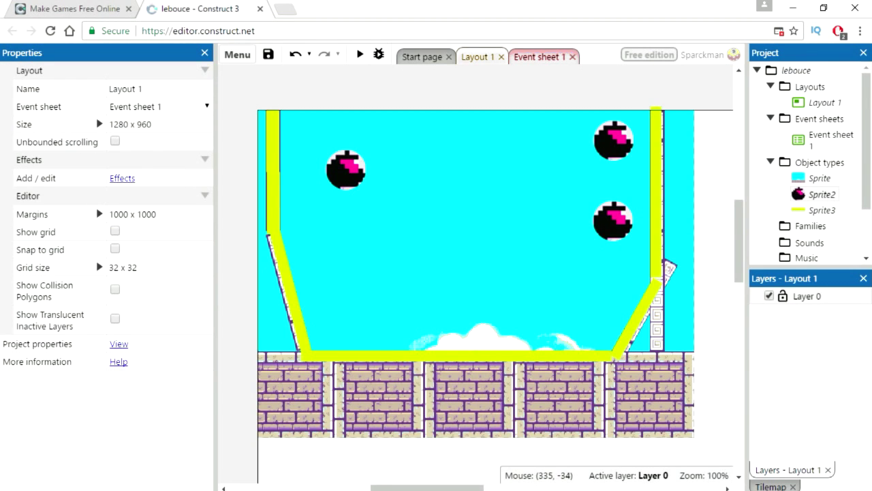
# - Preview the game with the collision bars hidden
pyautogui.click(360, 53)
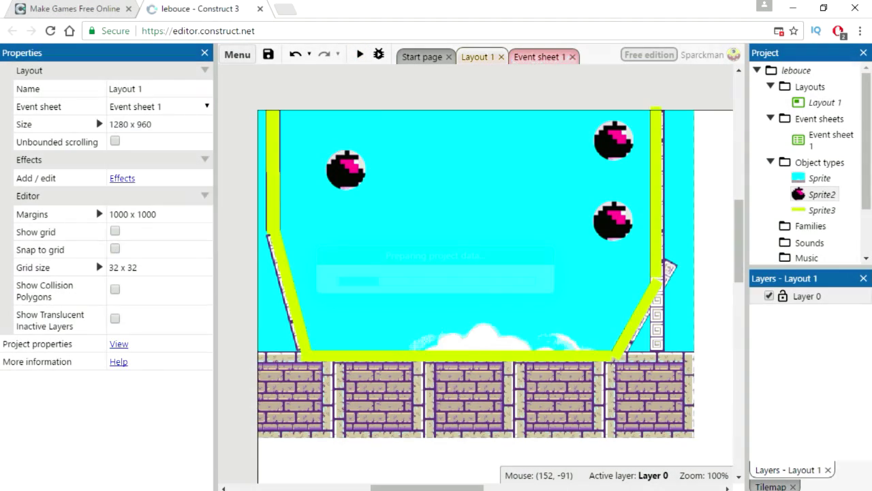
pyautogui.click(509, 312)
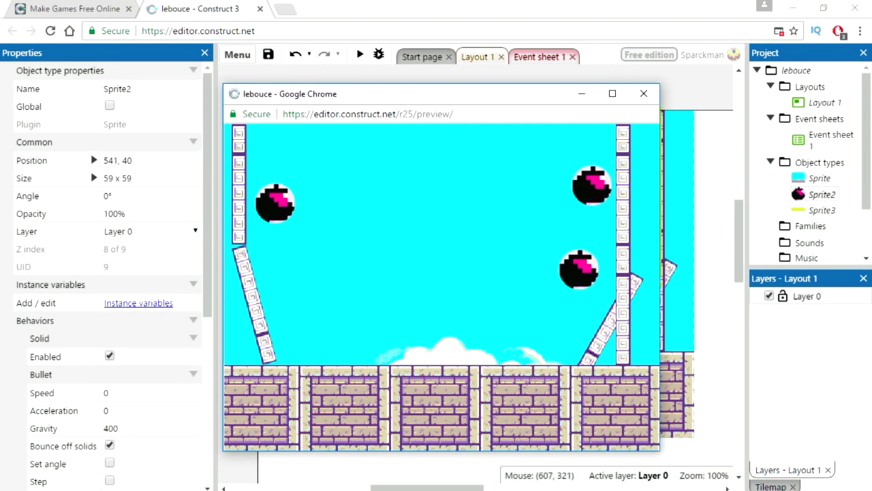